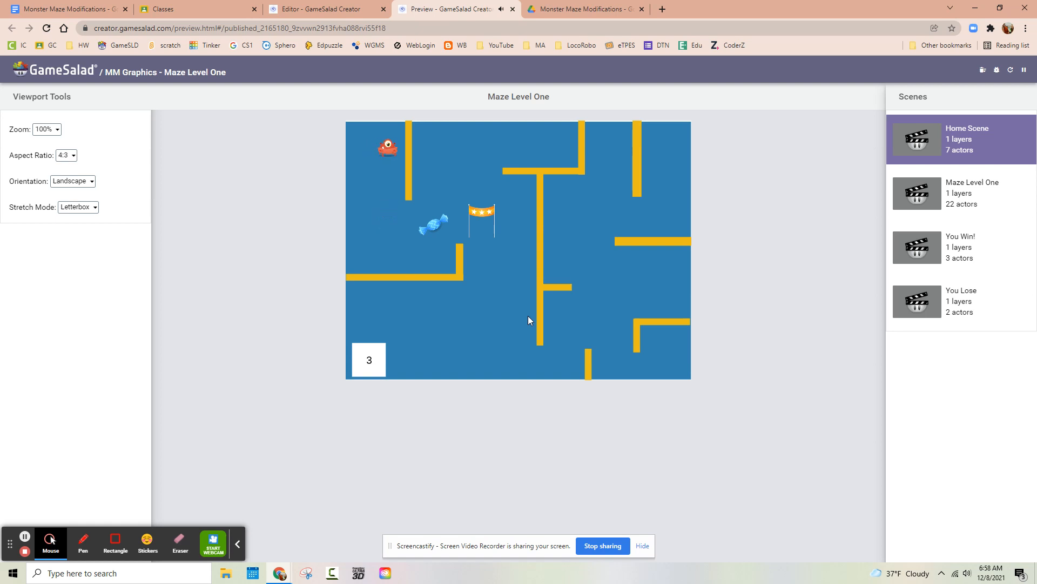
# Play through part of the Maze Level One preview by moving the monster, and close the preview.
pyautogui.press('Down')
pyautogui.press('Left')
pyautogui.press('Down')
pyautogui.click(512, 10)
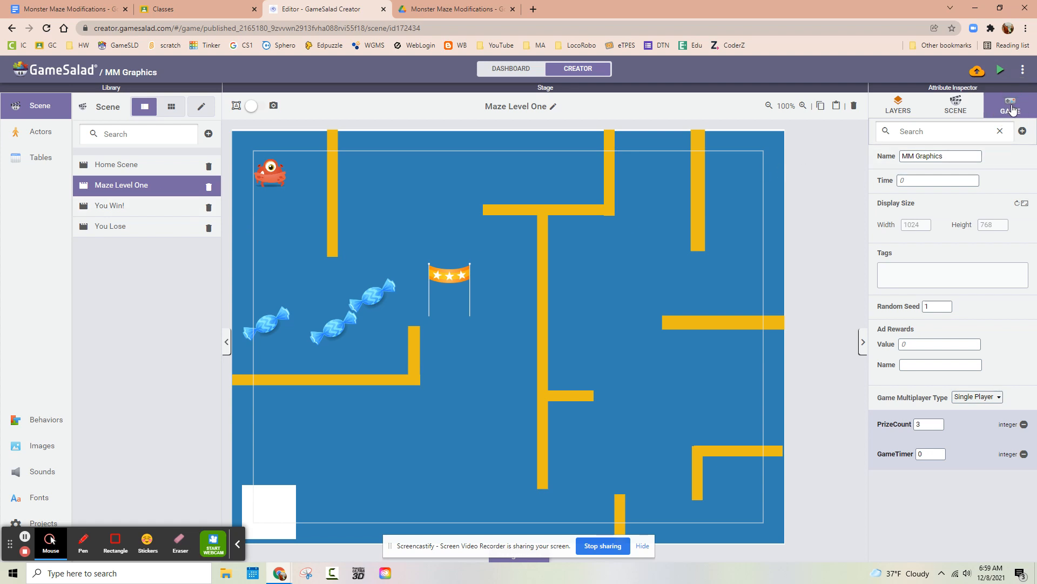
# Add an integer game attribute named Lives with a value of 3.
pyautogui.click(1024, 135)
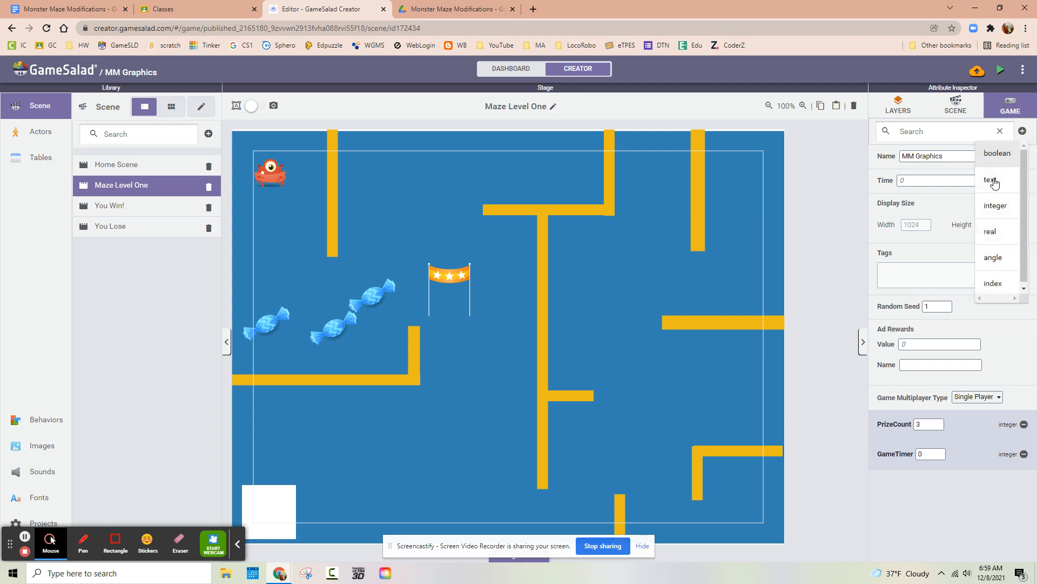
pyautogui.click(994, 206)
pyautogui.click(887, 483)
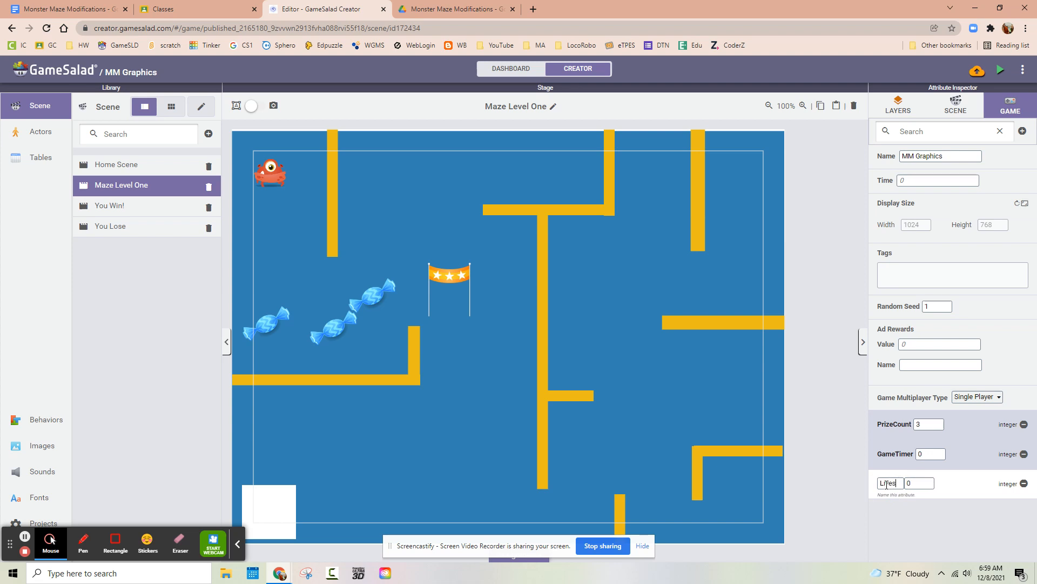
pyautogui.write('Lives')
pyautogui.click(908, 482)
pyautogui.write('3')
pyautogui.click(393, 425)
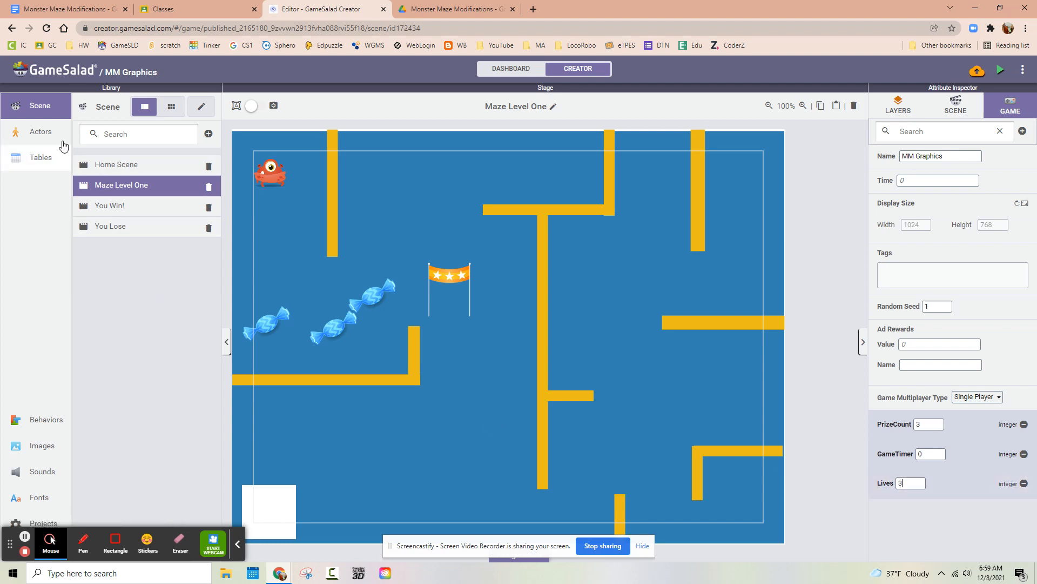
# Open the Monster actor's behaviors for editing.
pyautogui.click(41, 132)
pyautogui.scroll(2, 140, 198)
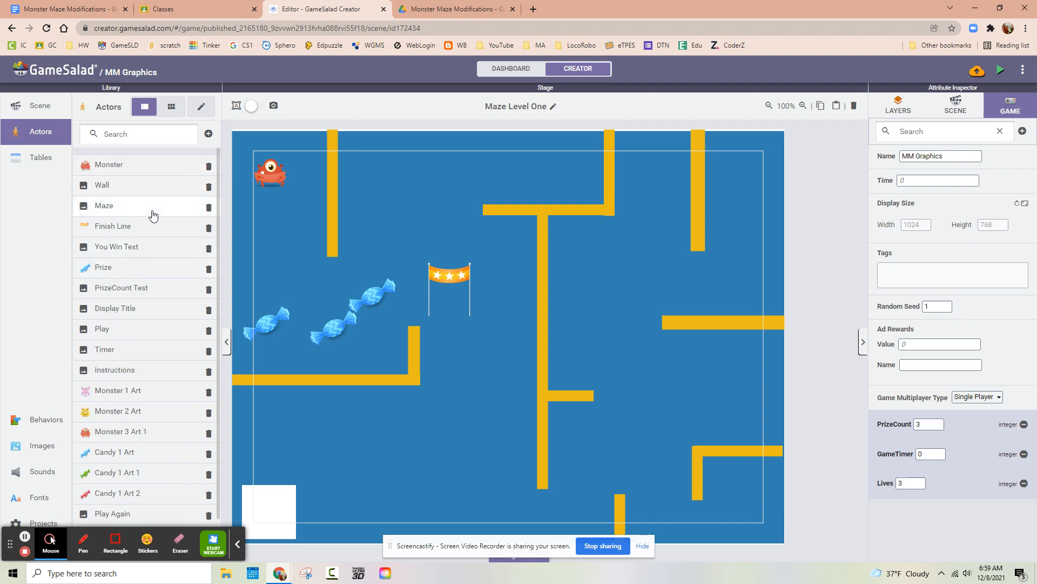
pyautogui.doubleClick(143, 172)
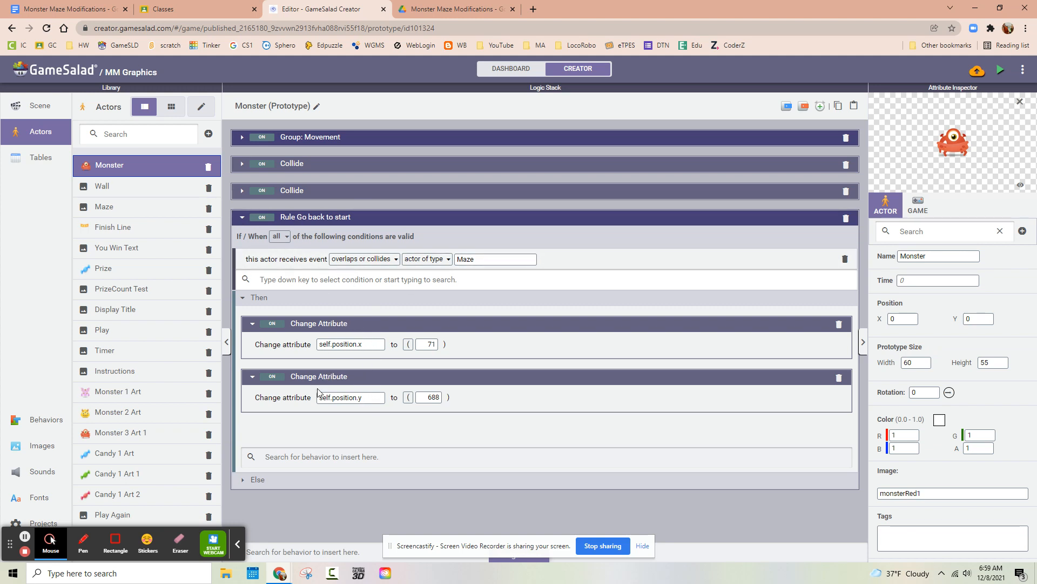
pyautogui.click(238, 547)
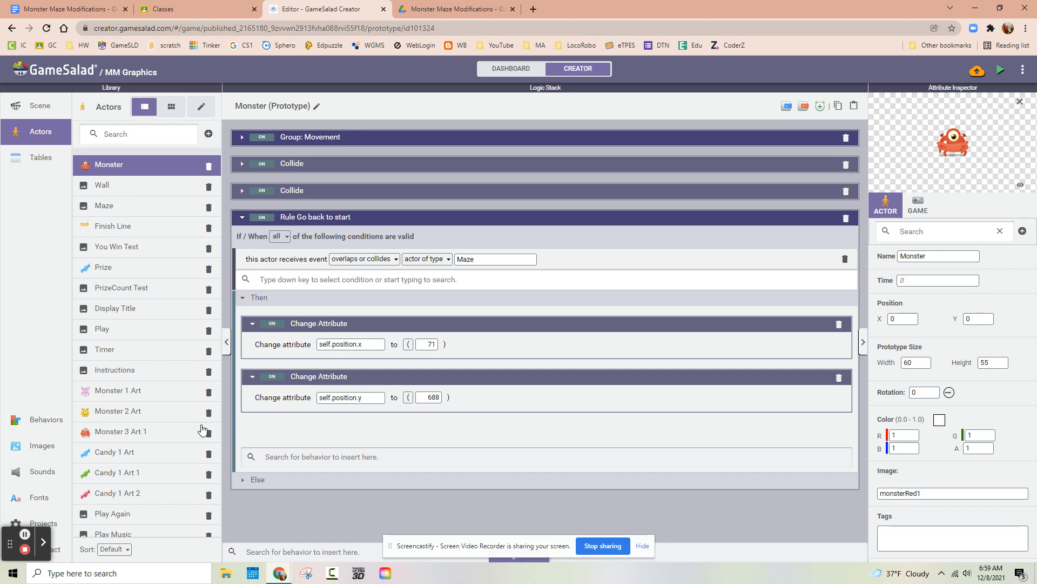
# Insert a Change Attribute behavior first in the "Go back to start" rule and make it change game.Lives.
pyautogui.click(46, 420)
pyautogui.scroll(-10, 111, 292)
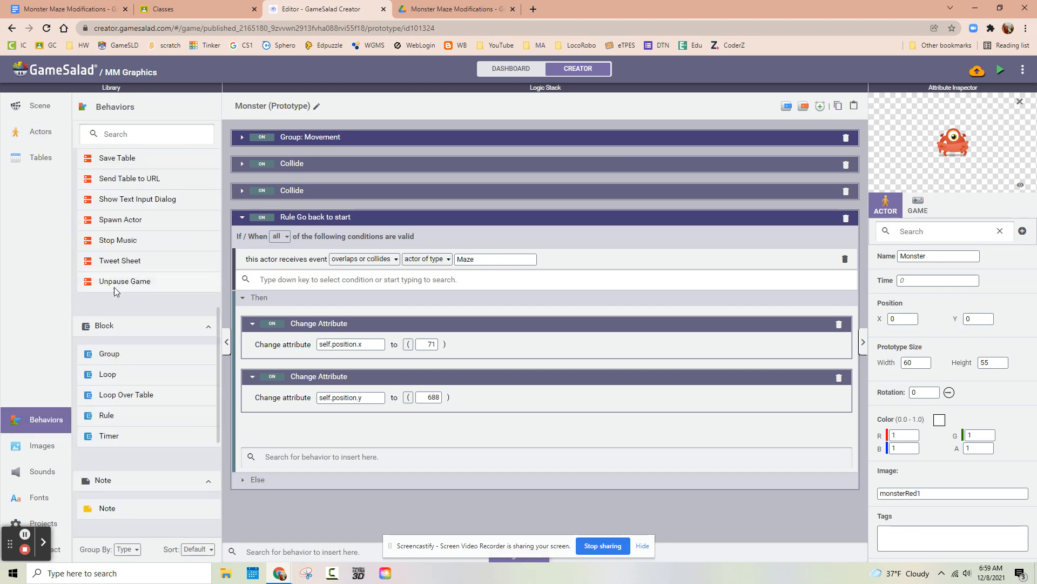
pyautogui.scroll(6, 115, 288)
pyautogui.scroll(3, 114, 291)
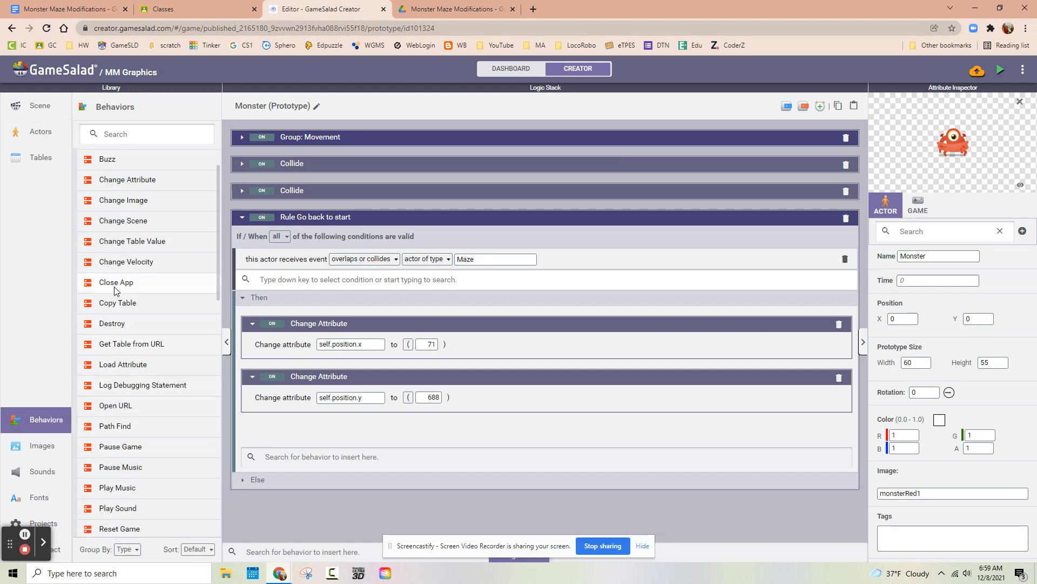
pyautogui.moveTo(122, 179); pyautogui.dragTo(335, 323)
pyautogui.click(350, 344)
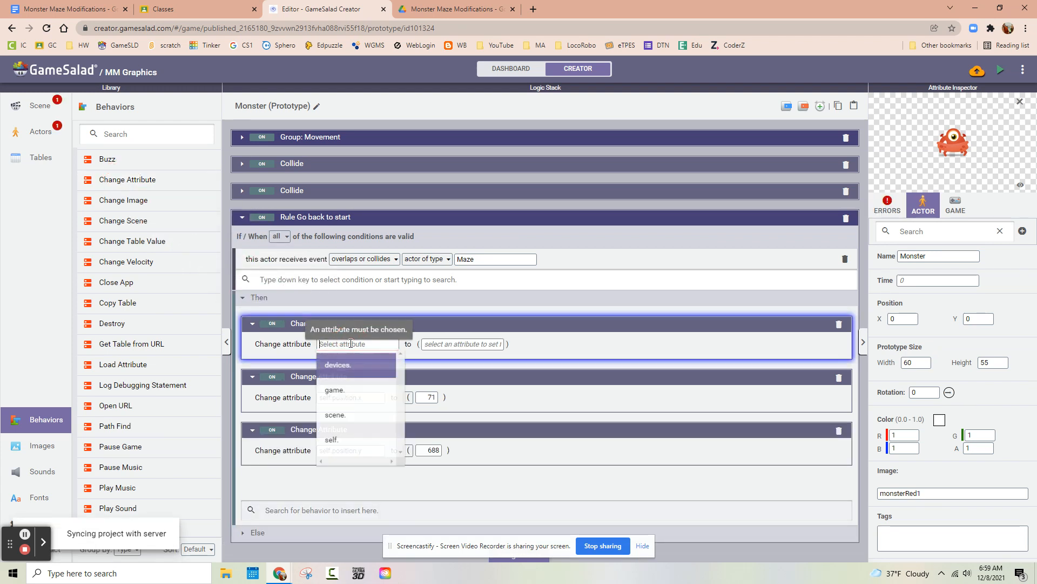
pyautogui.click(341, 391)
pyautogui.scroll(-3, 357, 411)
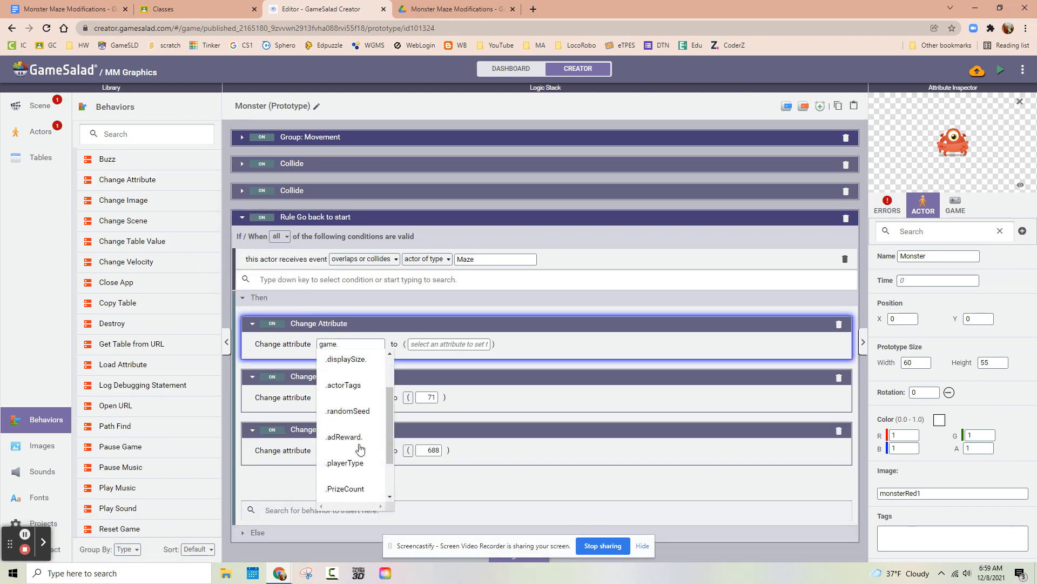
pyautogui.click(342, 481)
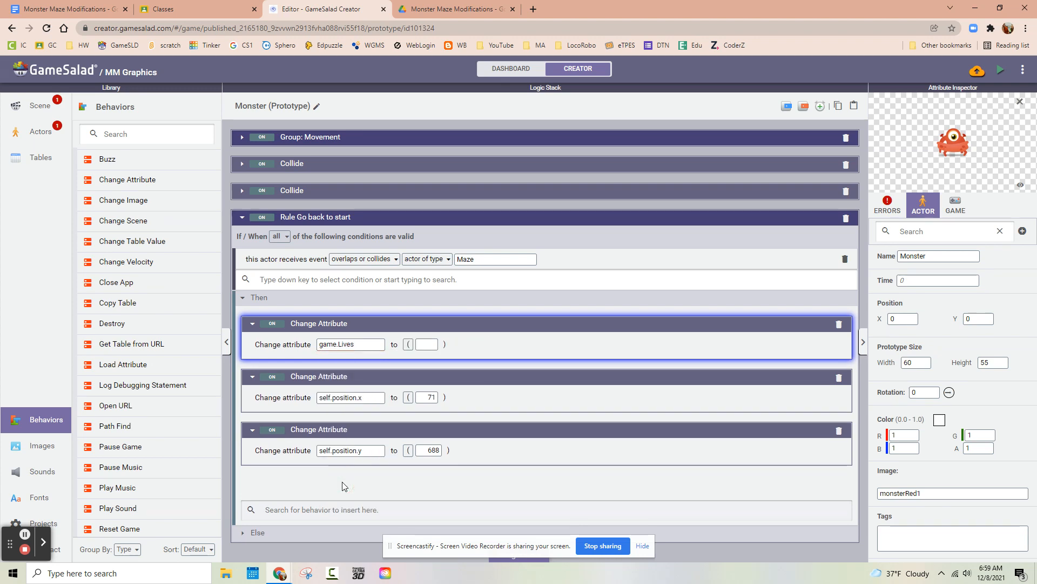
# Set the new Lives change behavior's value to the expression game.Lives-1.
pyautogui.click(427, 344)
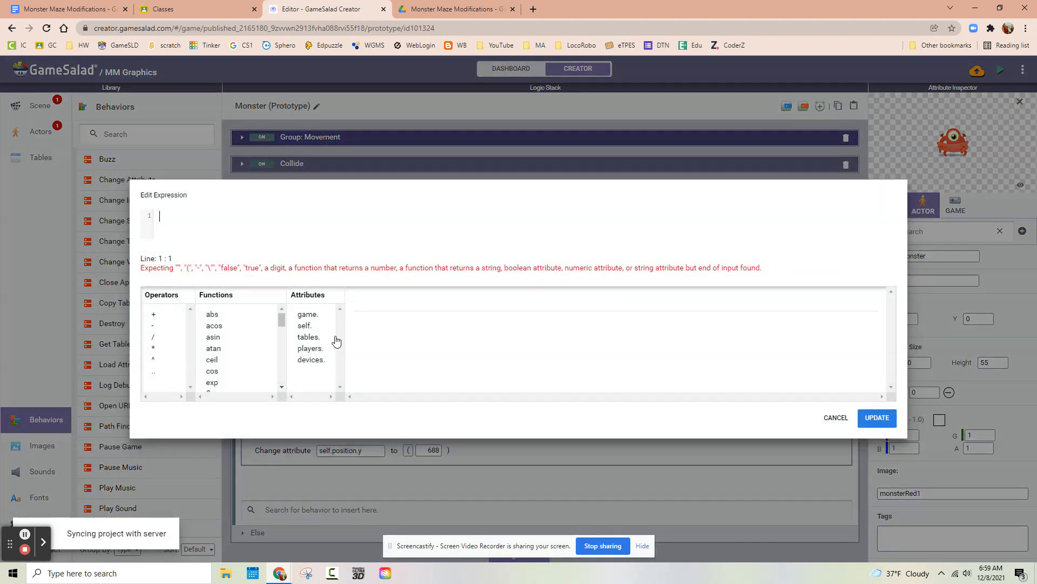
pyautogui.click(308, 314)
pyautogui.doubleClick(307, 314)
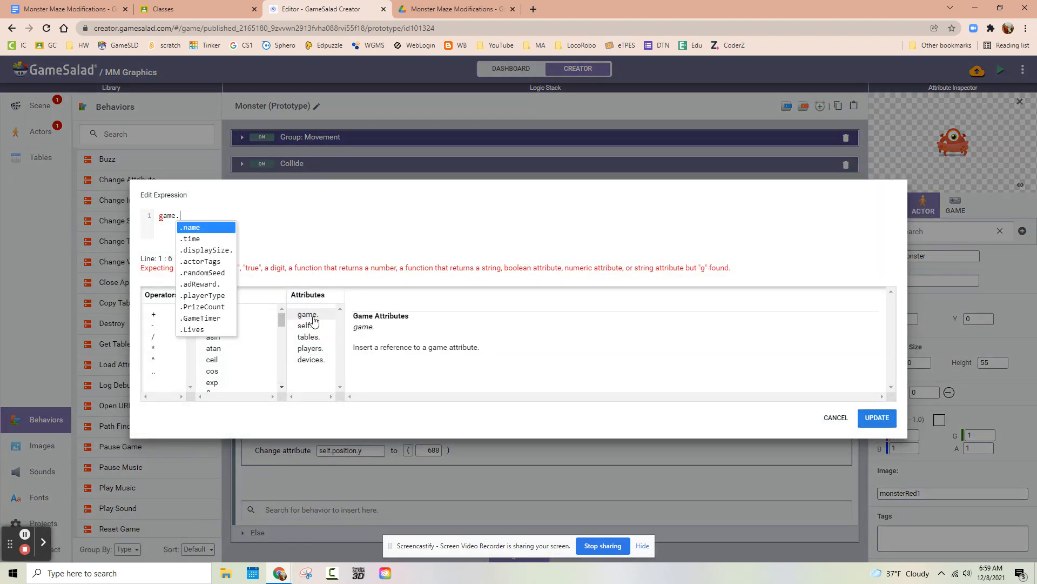
pyautogui.click(202, 330)
pyautogui.click(154, 325)
pyautogui.doubleClick(153, 325)
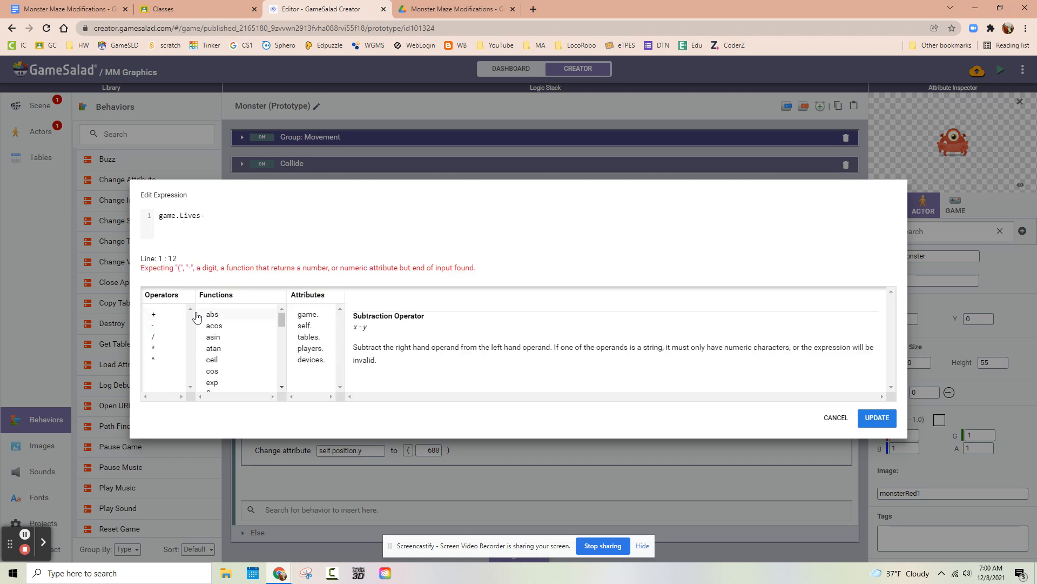
pyautogui.click(246, 316)
pyautogui.write('1')
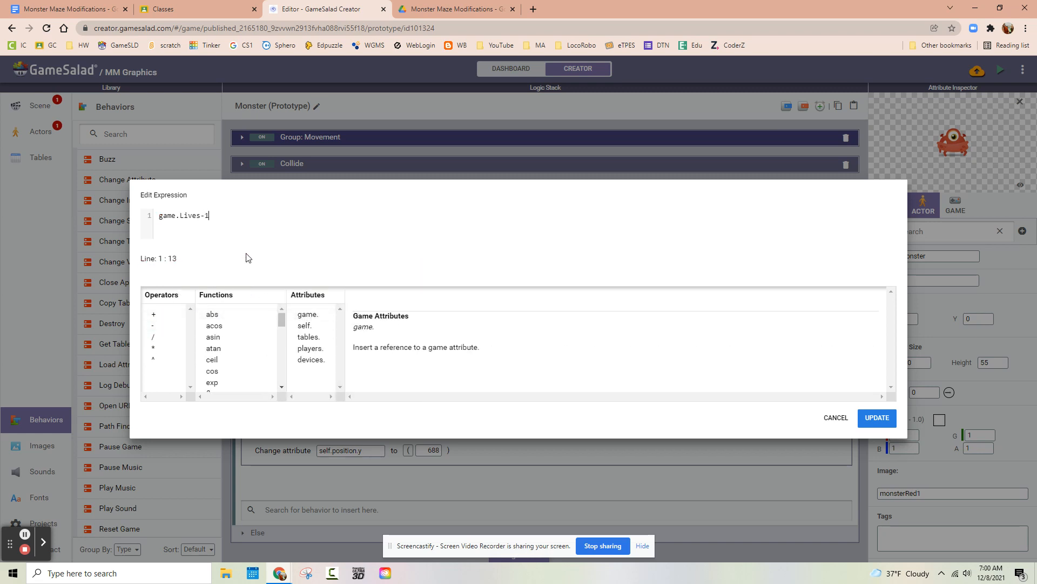
pyautogui.click(877, 419)
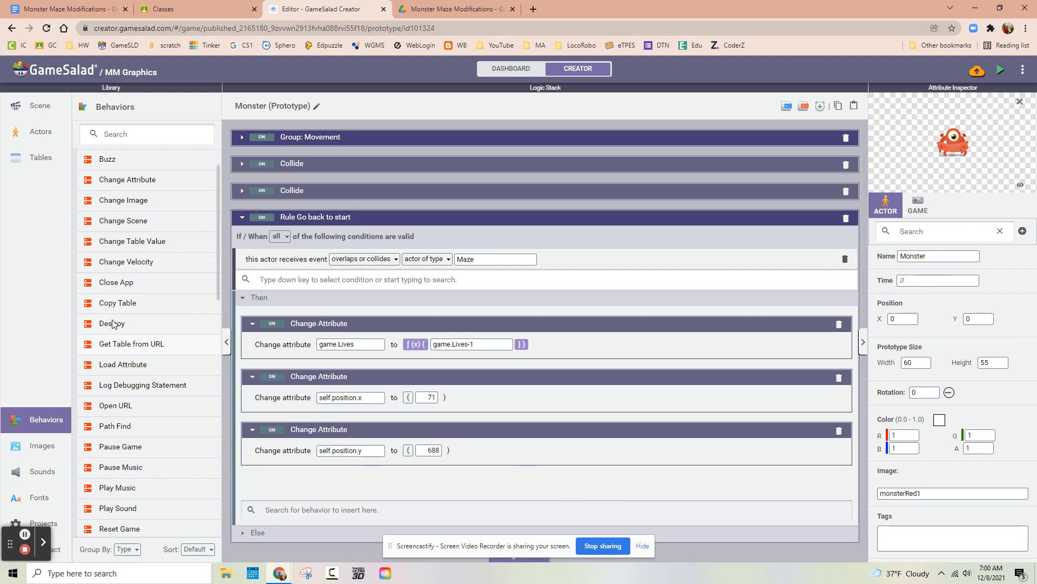
# Create a new actor and name it Number of Lives.
pyautogui.click(46, 136)
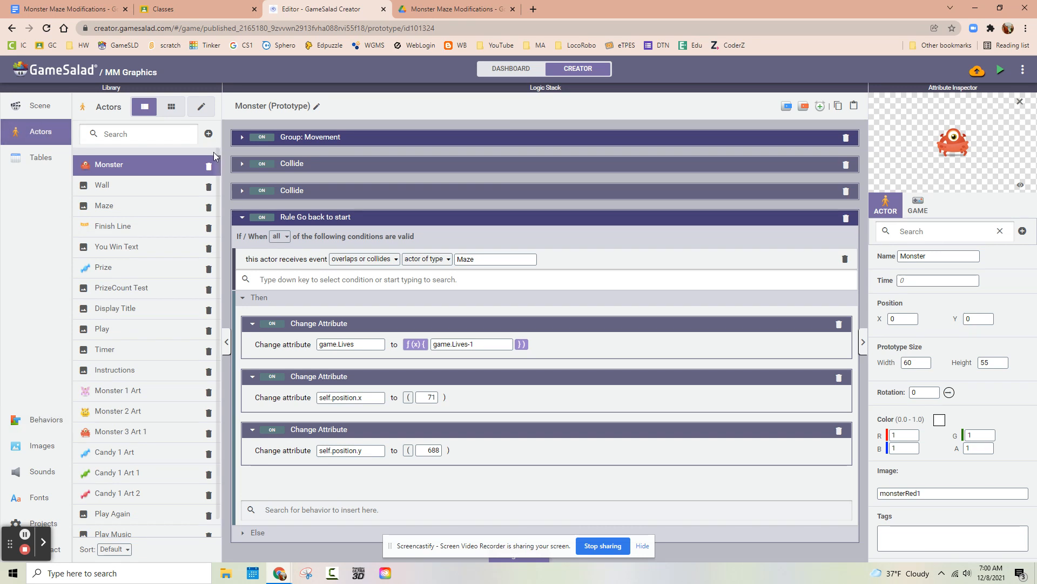
pyautogui.scroll(-2, 184, 427)
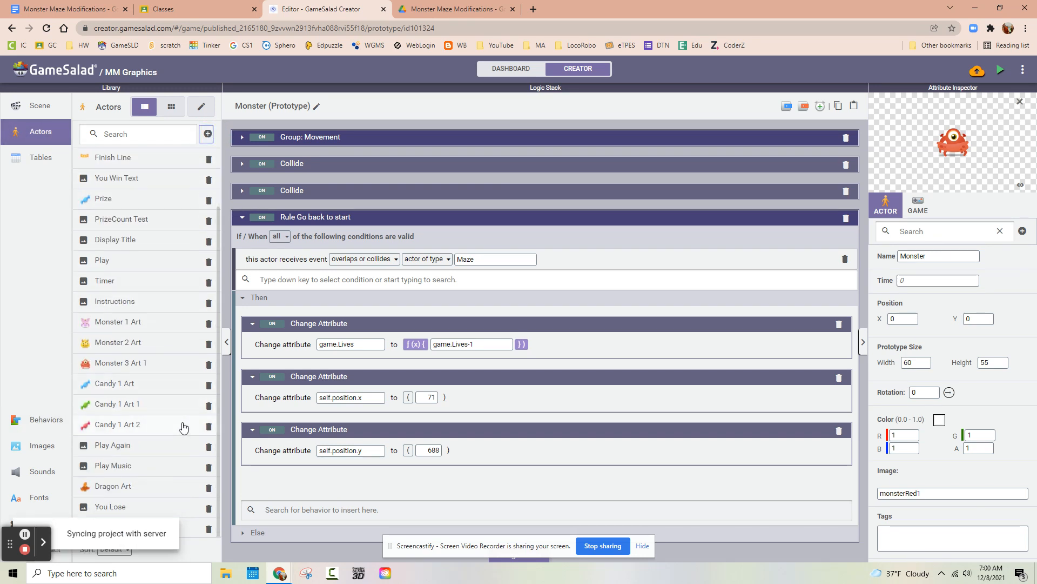
pyautogui.click(132, 534)
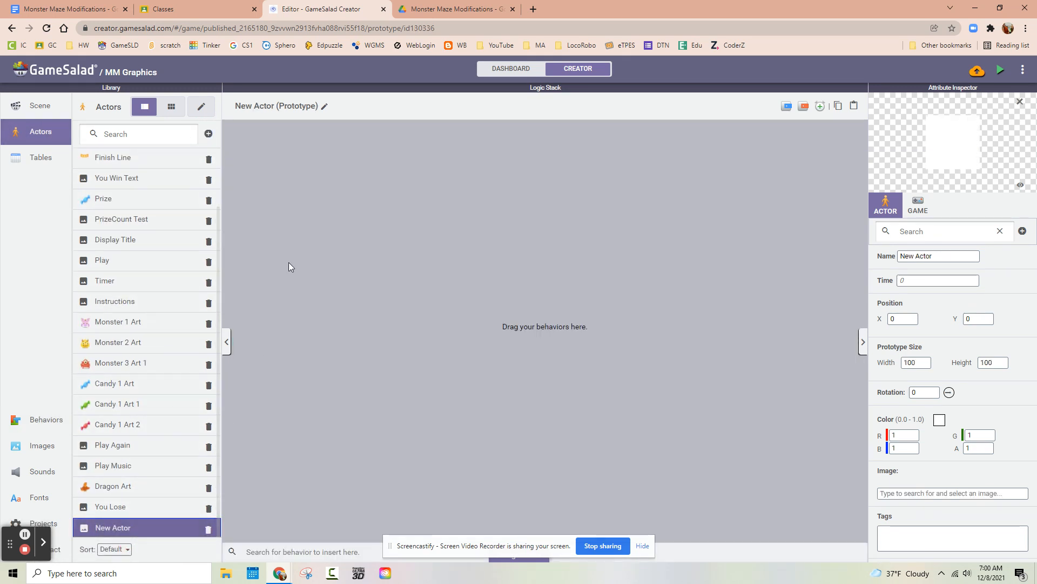
pyautogui.doubleClick(270, 105)
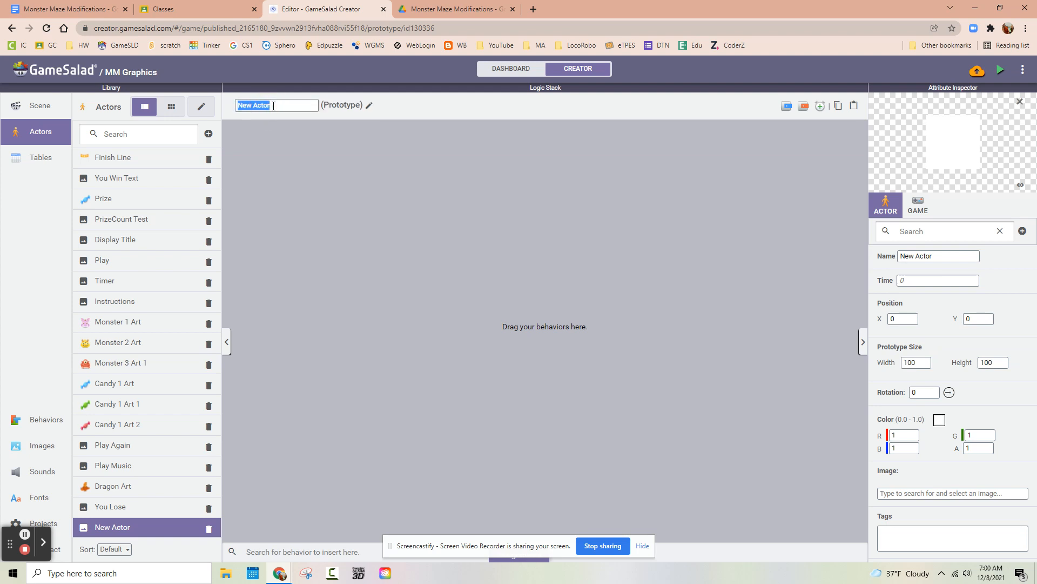
pyautogui.write('Number of')
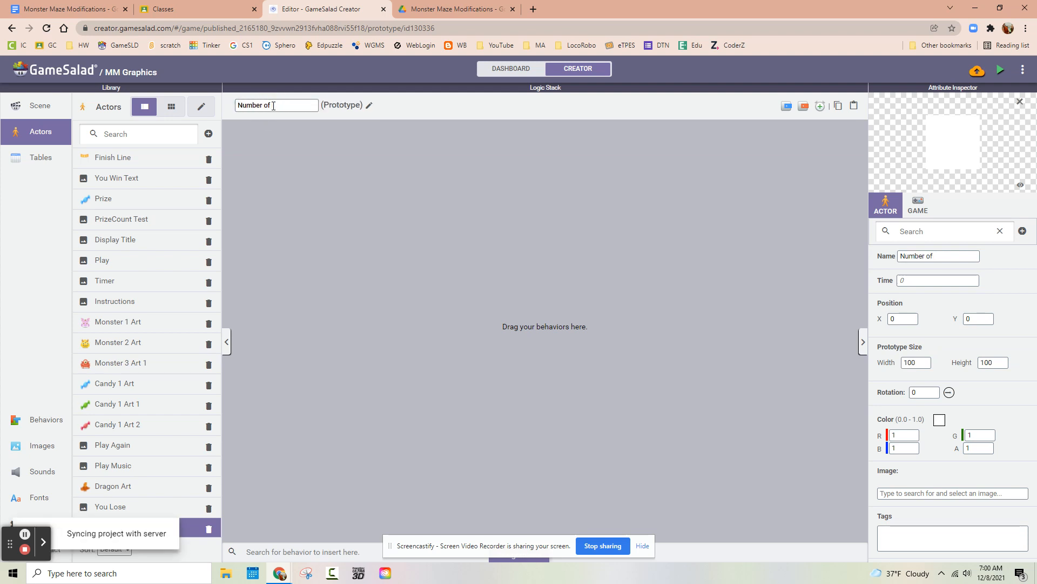
pyautogui.write(' Lives')
pyautogui.press('Return')
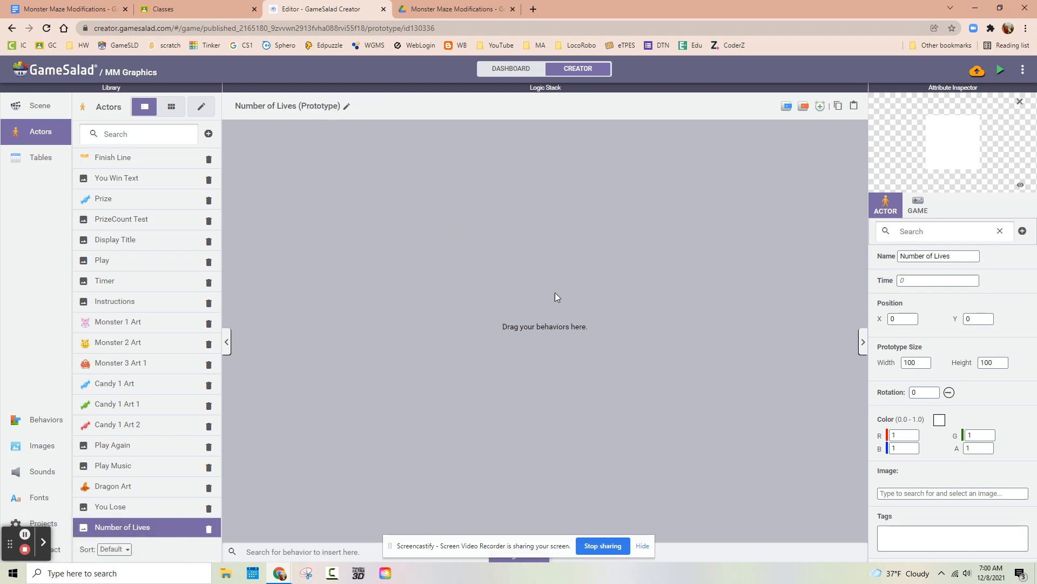
# Add a Display Text behavior to the Number of Lives actor and set its text to the expression game.Lives.
pyautogui.click(37, 420)
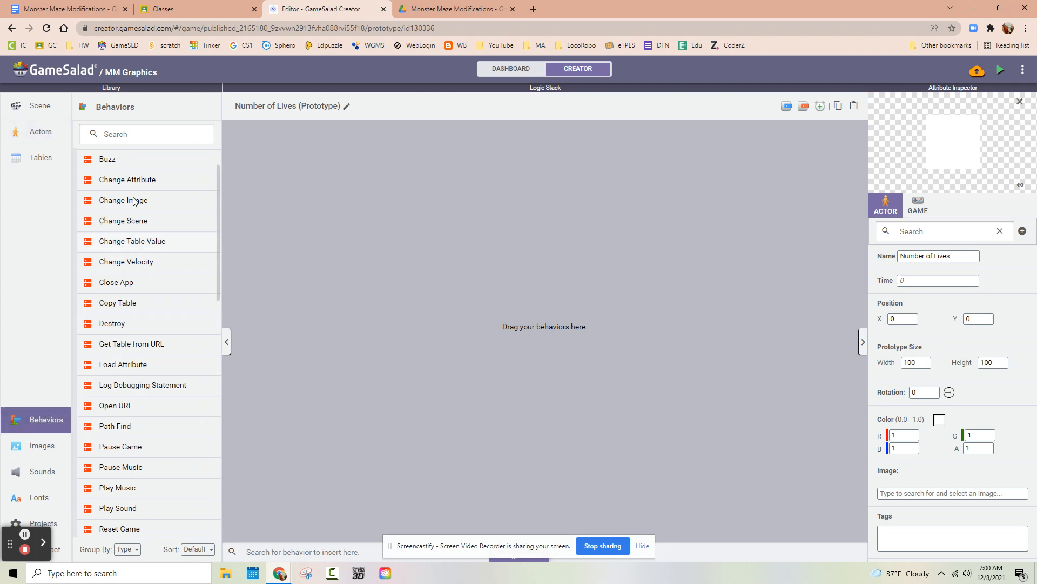
pyautogui.scroll(-15, 151, 343)
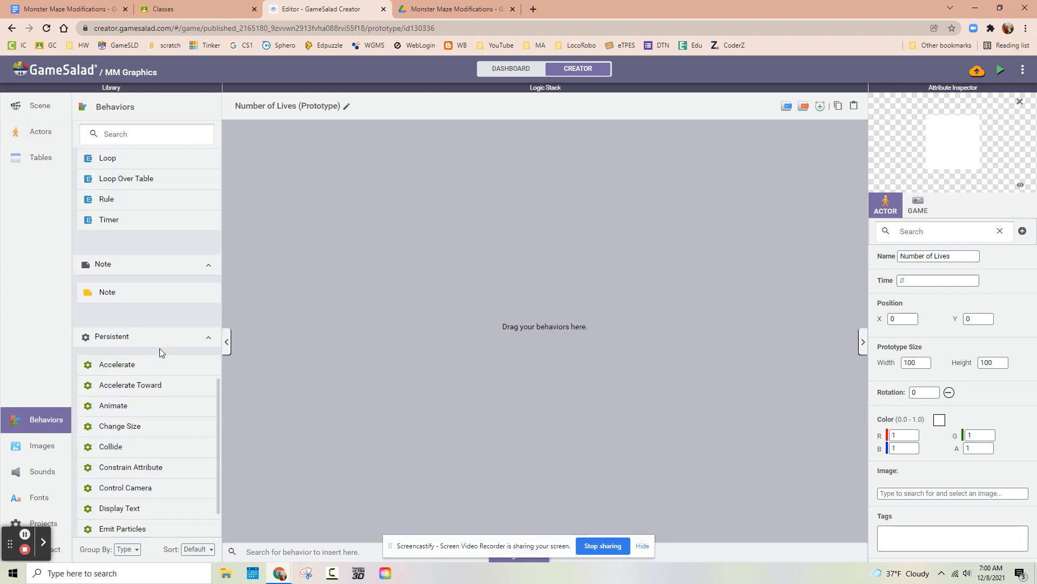
pyautogui.moveTo(138, 363); pyautogui.dragTo(408, 213)
pyautogui.click(298, 158)
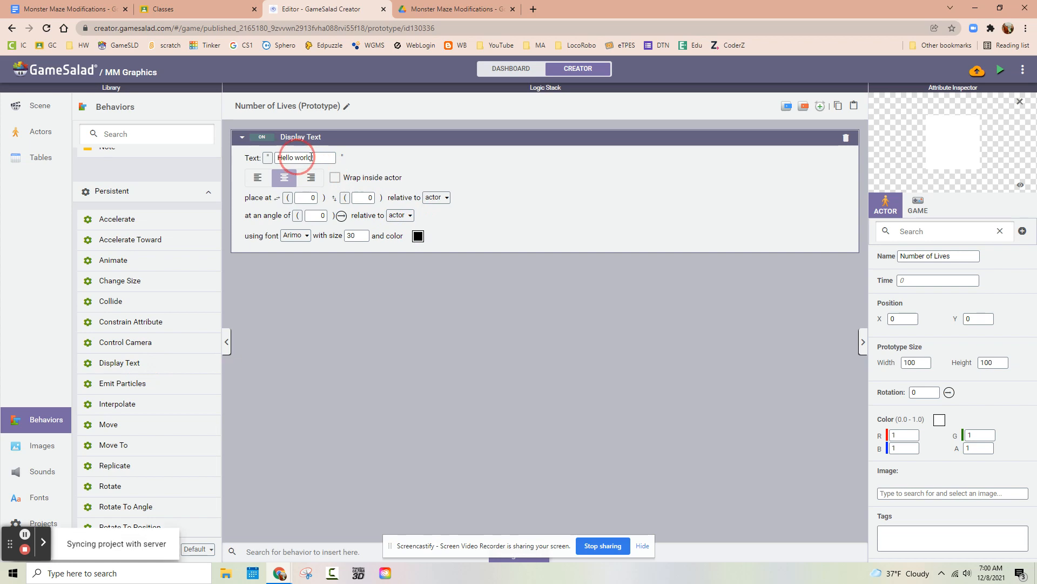
pyautogui.click(268, 157)
pyautogui.click(330, 158)
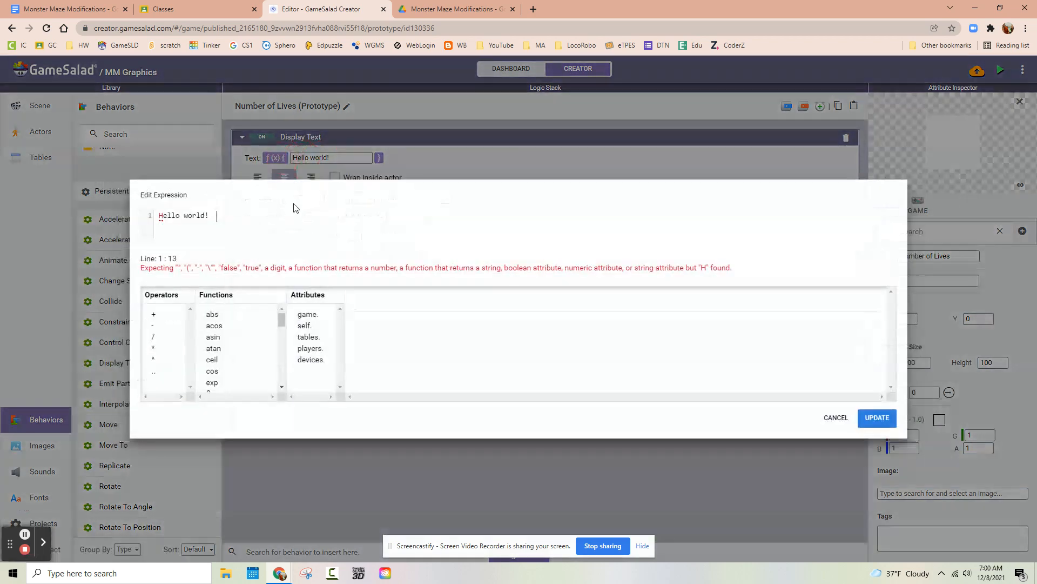
pyautogui.press('BackSpace')
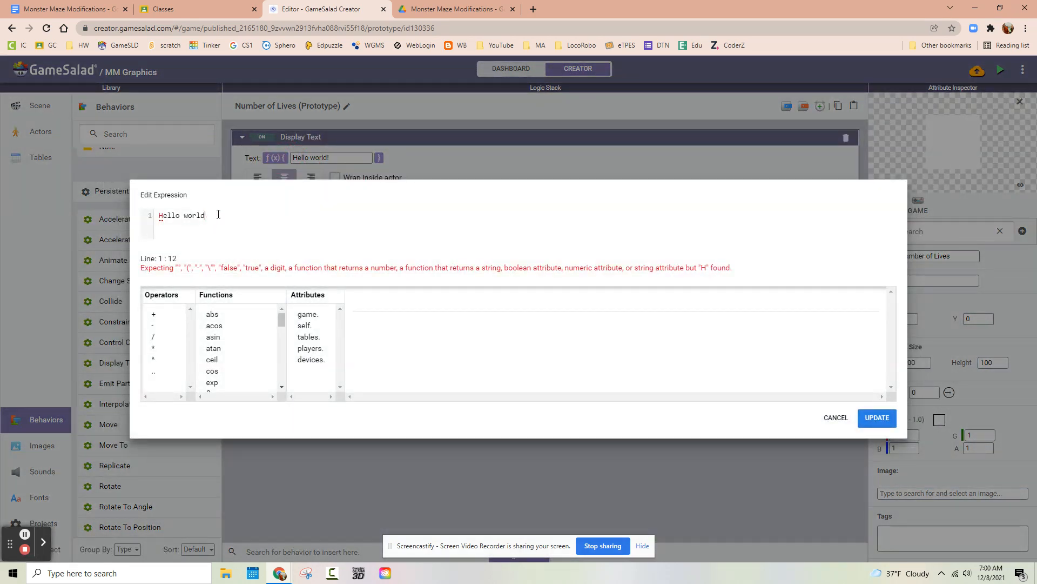
pyautogui.press('BackSpace')
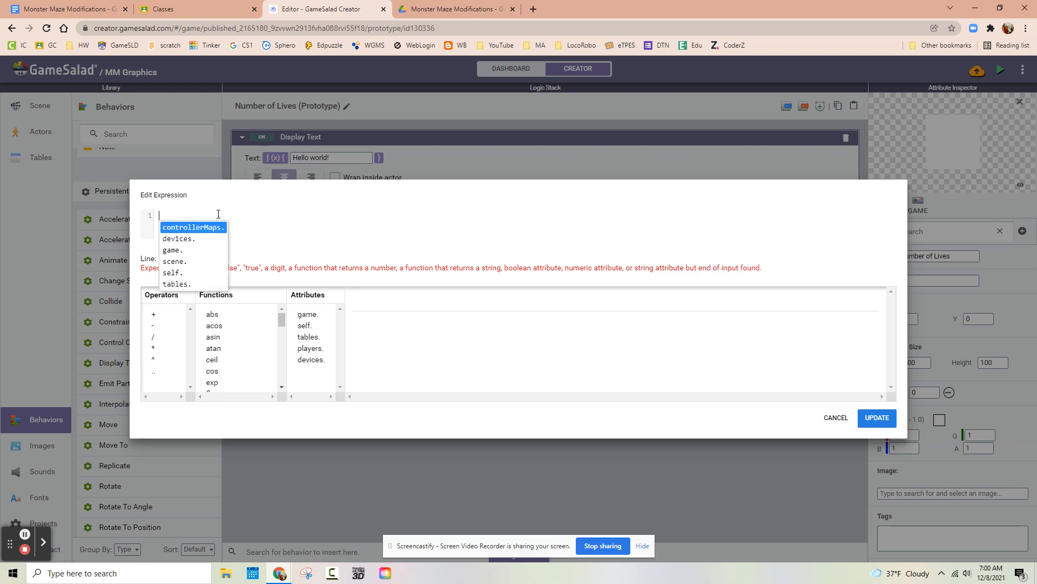
pyautogui.click(187, 250)
pyautogui.click(194, 329)
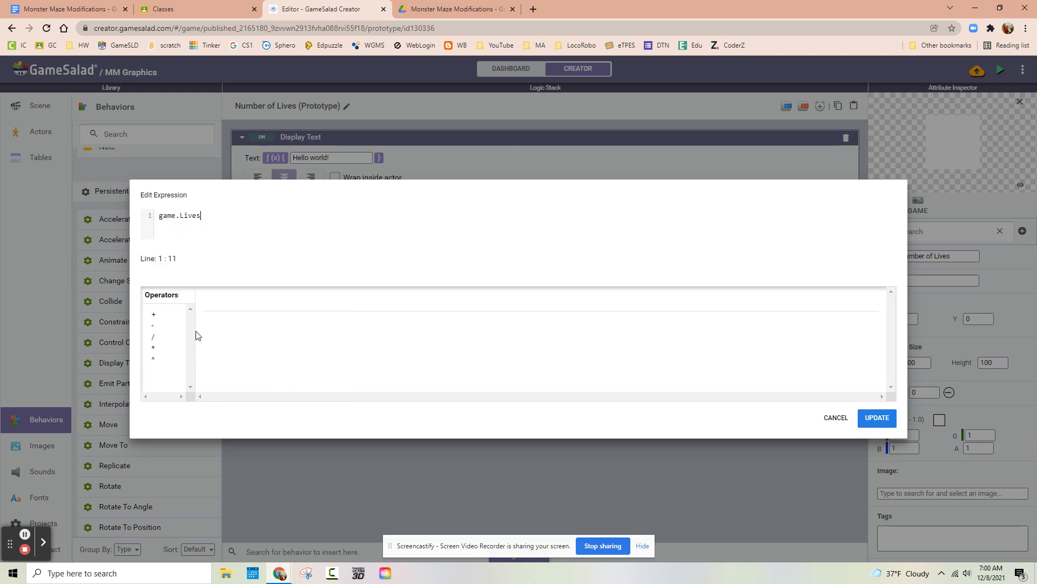
pyautogui.click(877, 418)
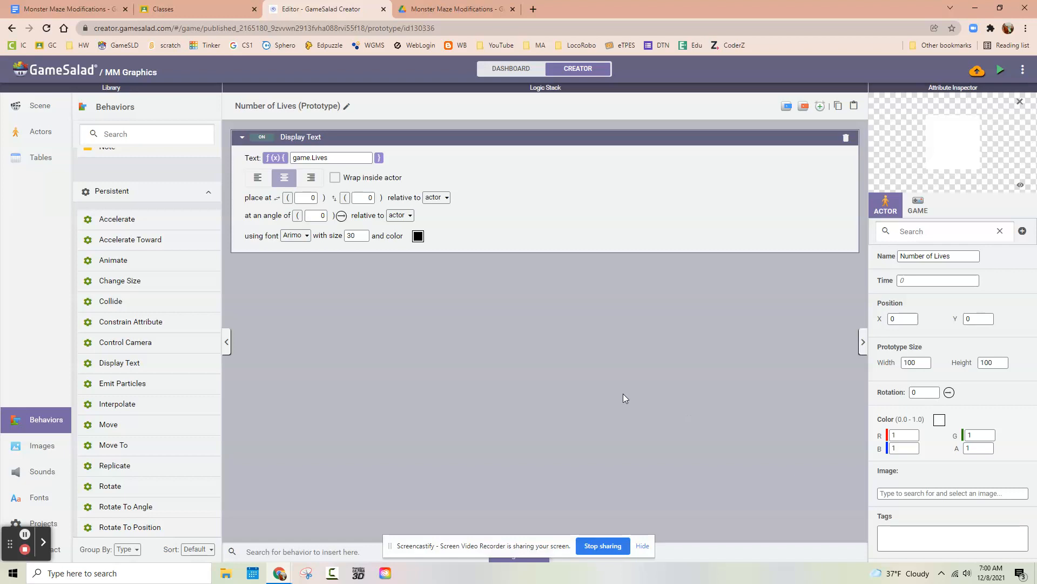
# Place the Number of Lives actor in the upper-right corner of the Maze Level One scene.
pyautogui.click(25, 105)
pyautogui.doubleClick(135, 185)
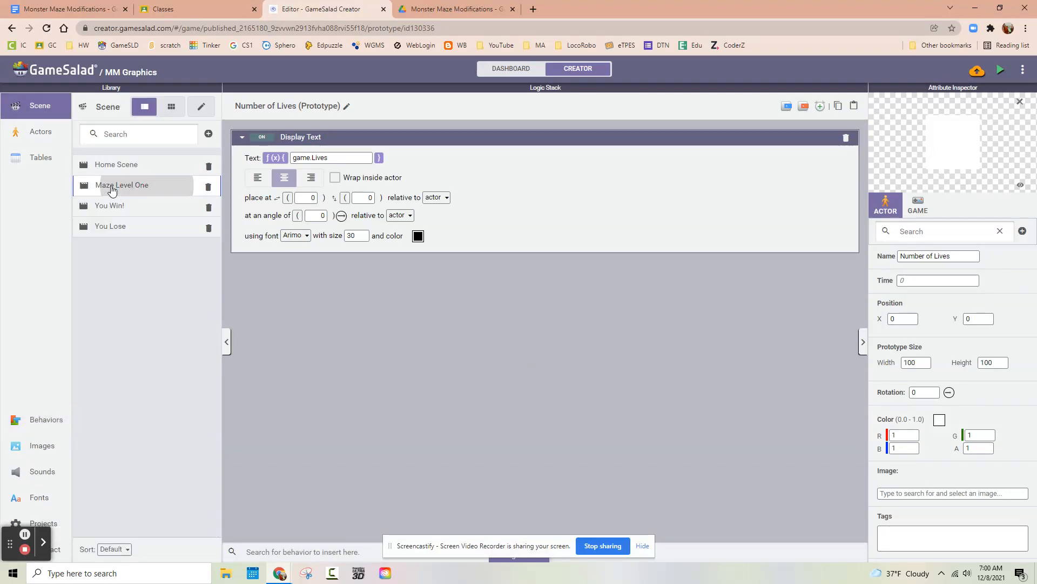
pyautogui.click(38, 132)
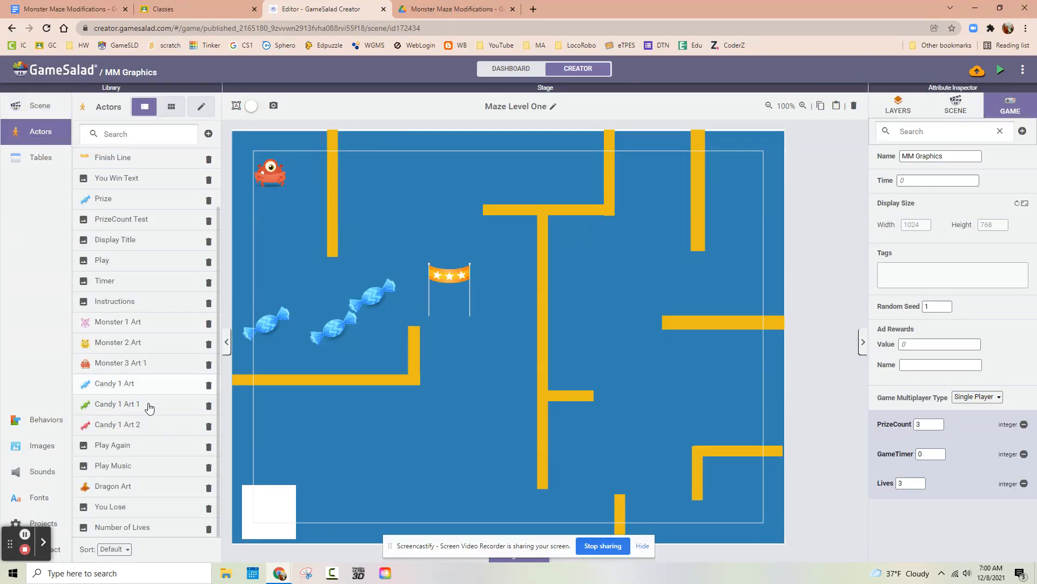
pyautogui.moveTo(134, 522); pyautogui.dragTo(748, 168)
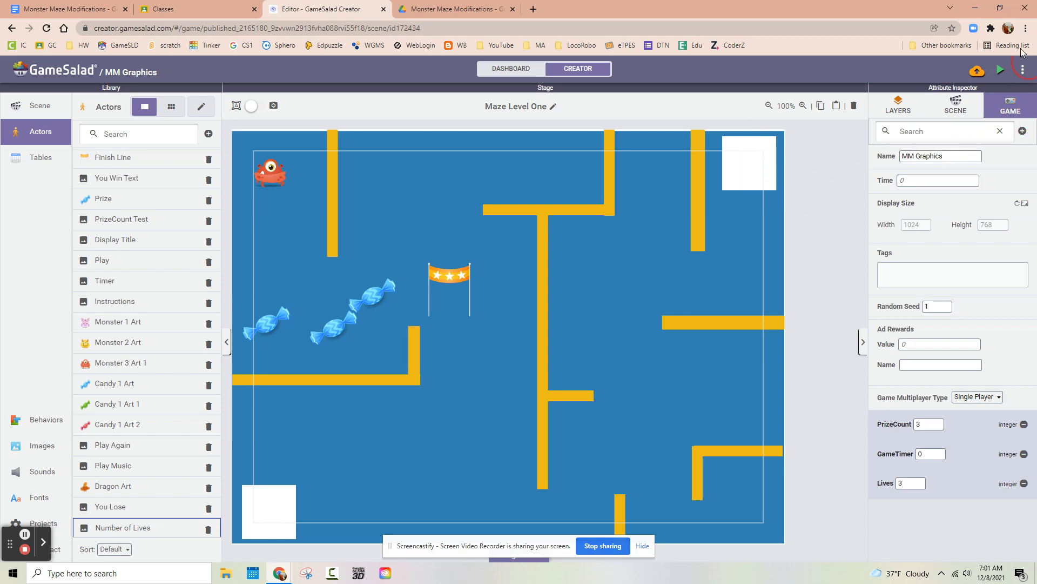
# Preview the game, steer the monster into the walls of Maze Level One to test the lives counter, and close the preview.
pyautogui.click(1002, 71)
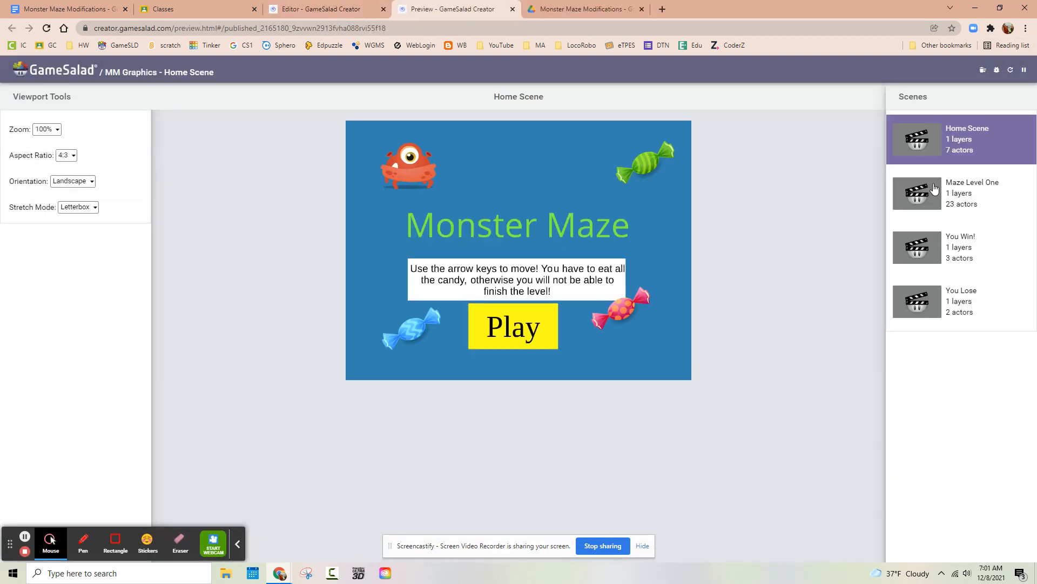
pyautogui.click(528, 336)
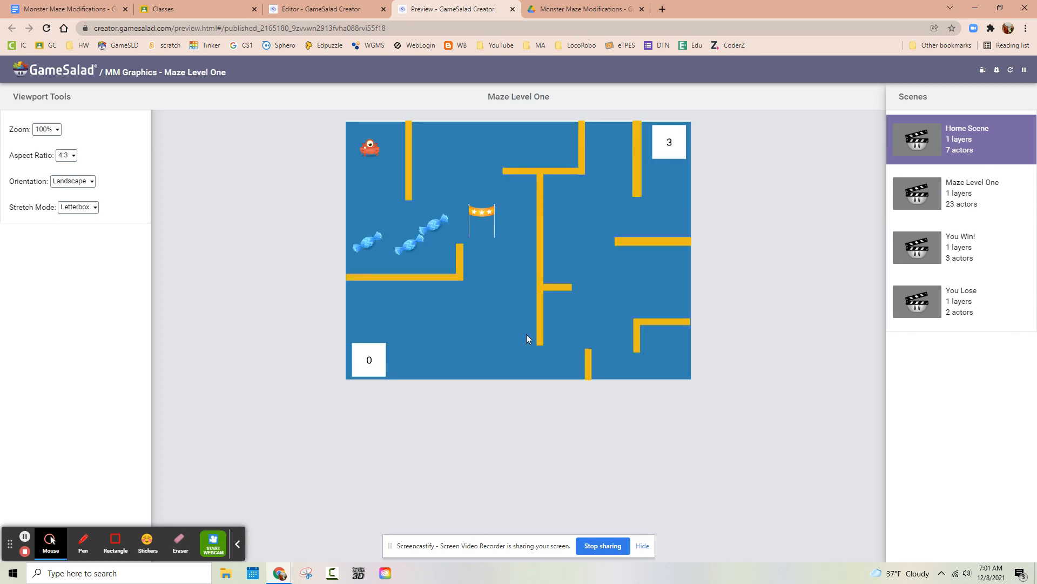
pyautogui.press('Down')
pyautogui.press('Down')
pyautogui.press('Up')
pyautogui.press('Down')
pyautogui.press('Right')
pyautogui.press('Right')
pyautogui.click(512, 9)
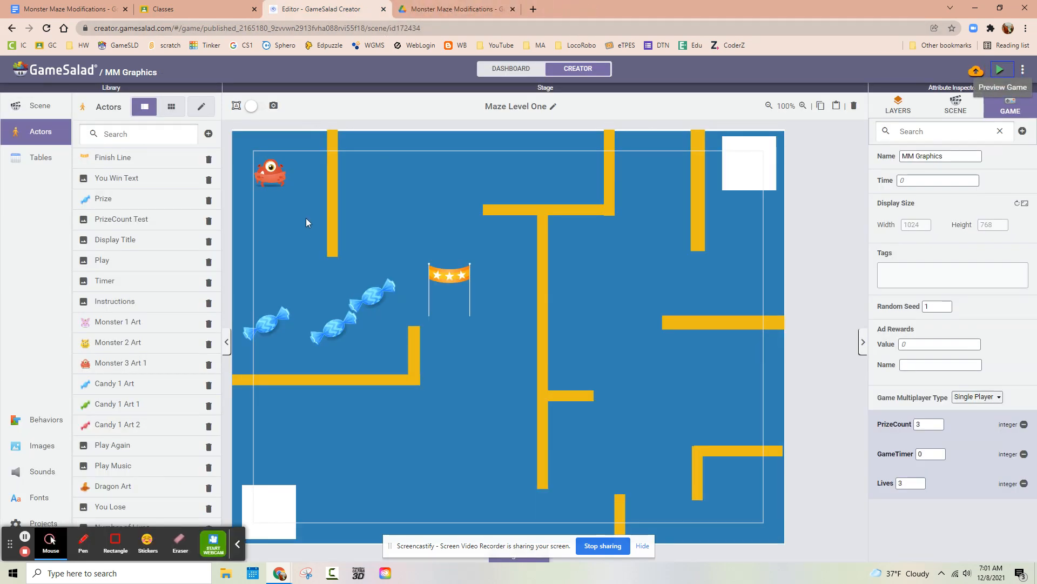
pyautogui.click(238, 543)
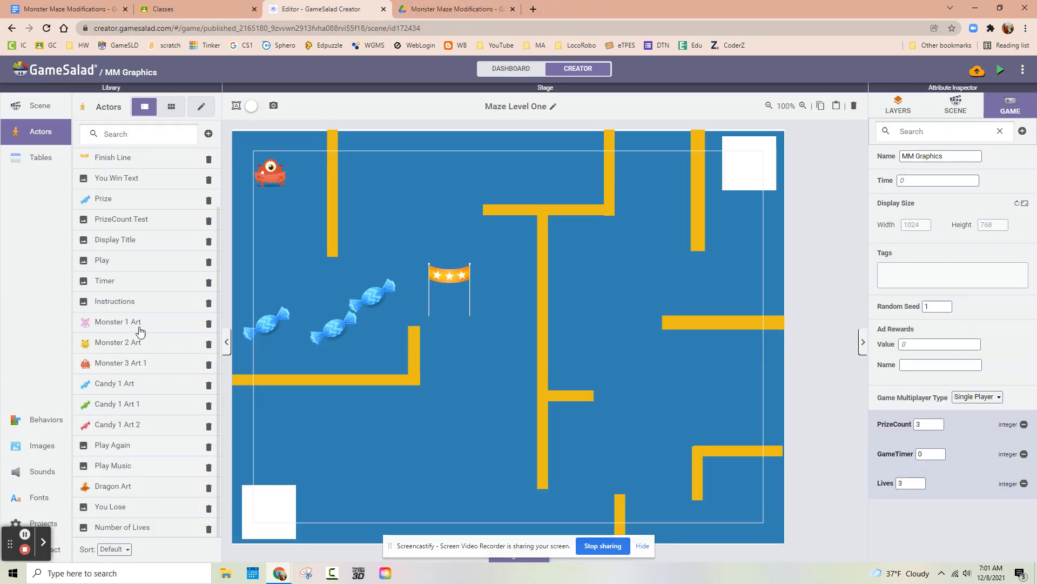
# Add a new rule to the Monster actor below the Go back to start rule and remove its default mouse pointer condition.
pyautogui.scroll(2, 123, 181)
pyautogui.doubleClick(126, 164)
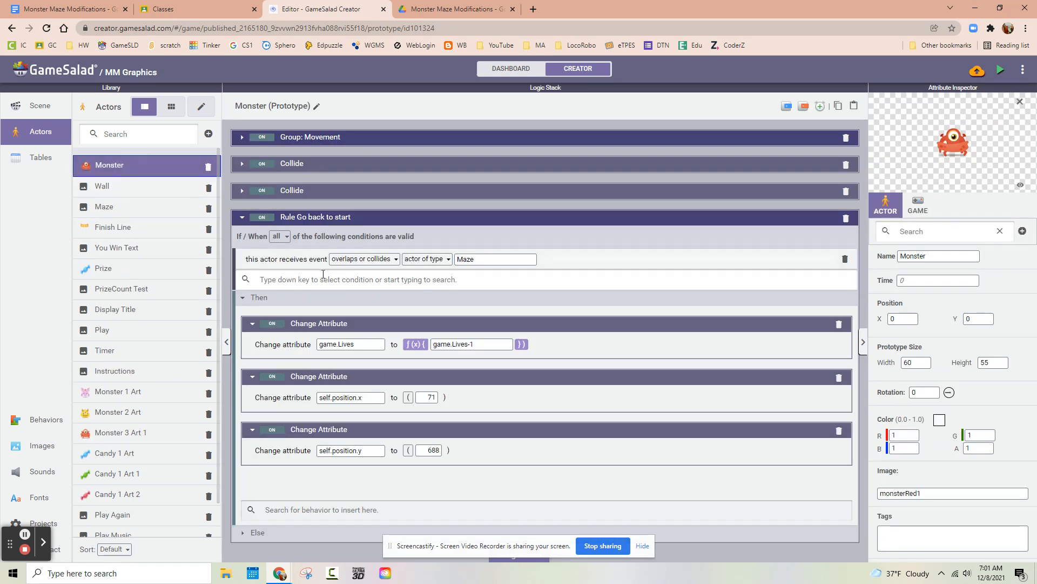
pyautogui.click(242, 219)
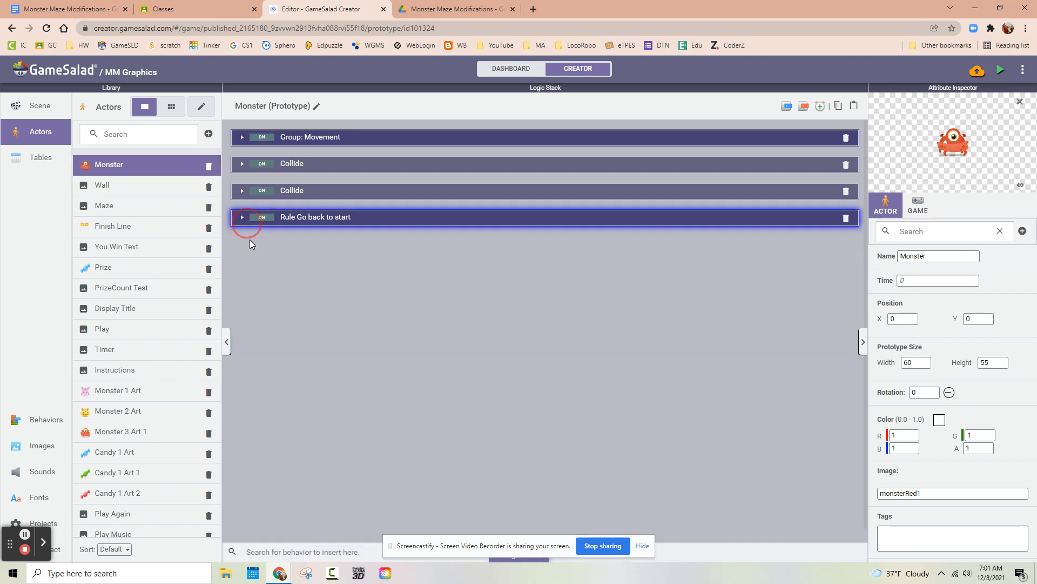
pyautogui.click(786, 106)
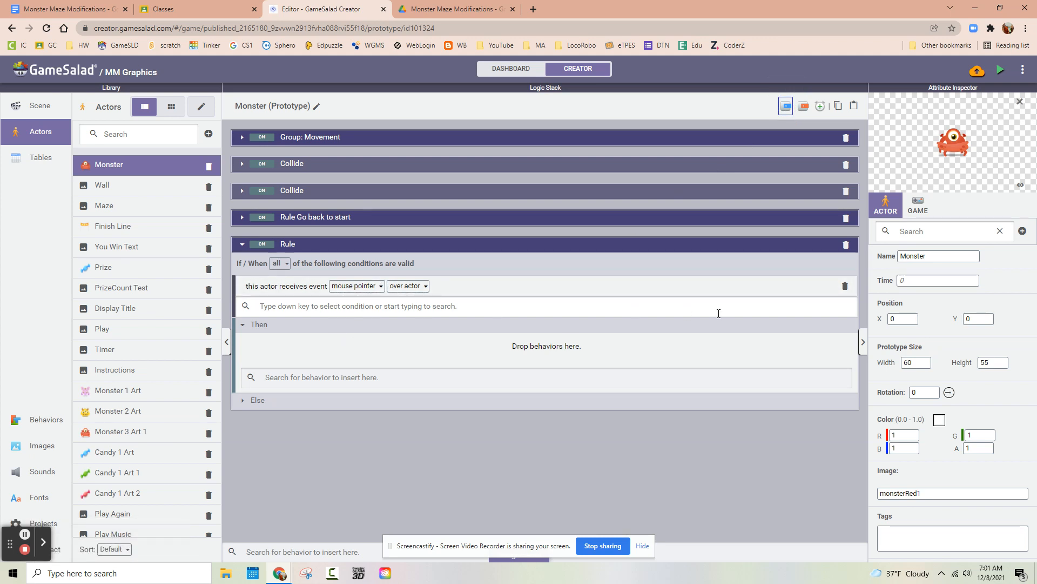
pyautogui.click(846, 287)
# Give the new rule an Attribute Comparison condition requiring game.Lives = 0.
pyautogui.click(412, 284)
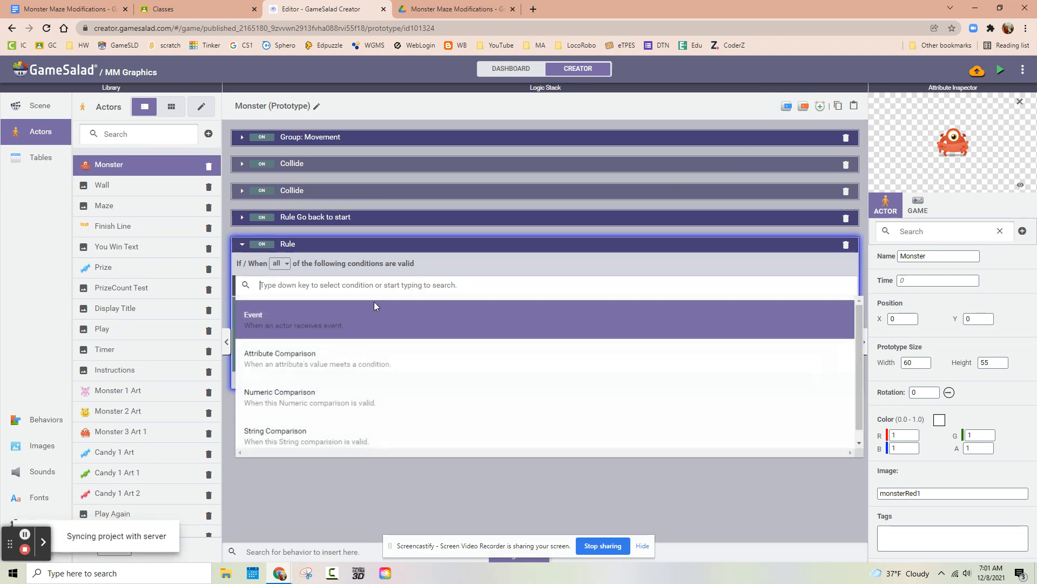
pyautogui.click(319, 353)
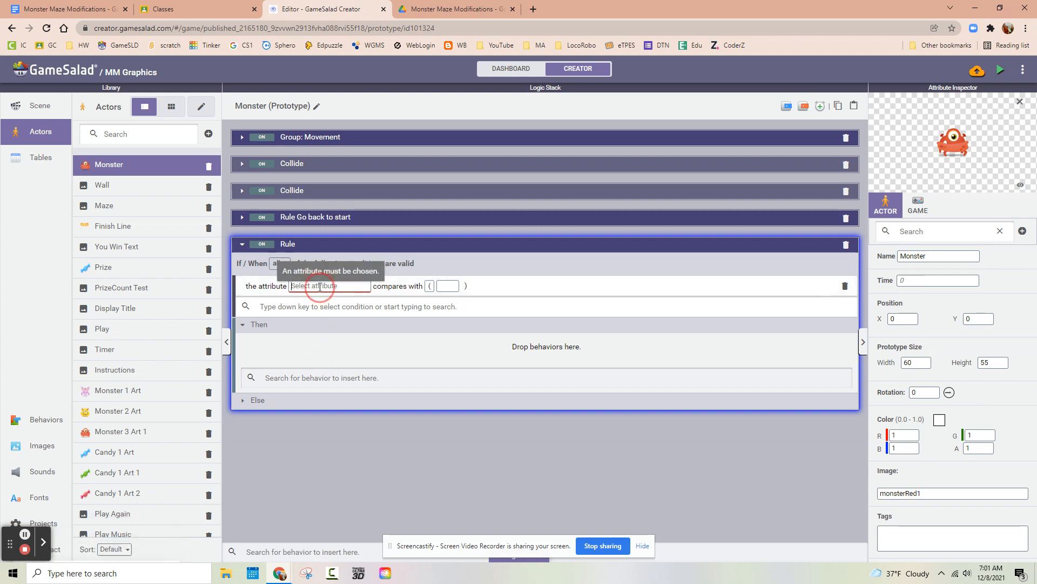
pyautogui.click(324, 286)
pyautogui.click(312, 363)
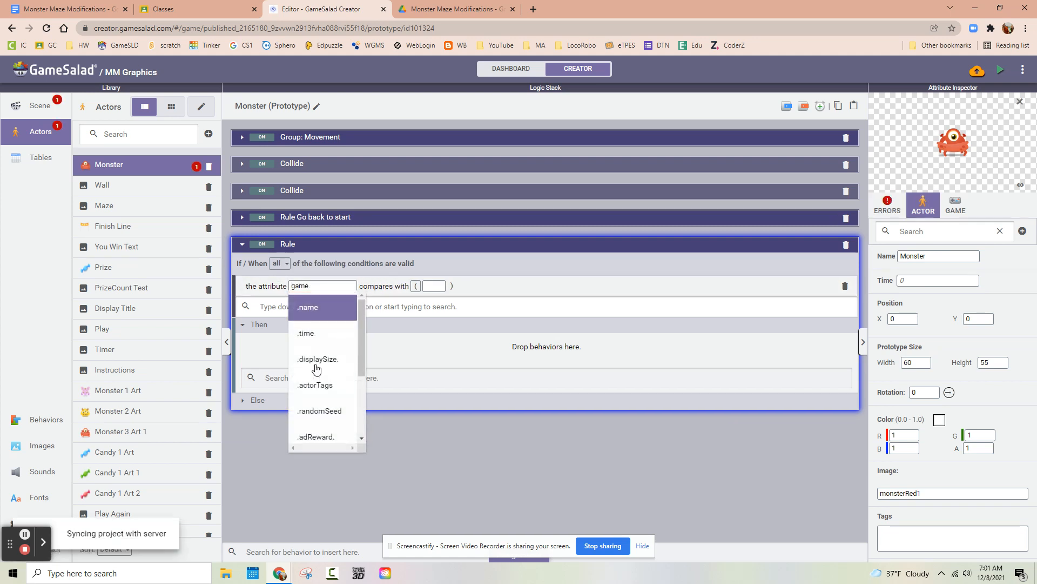
pyautogui.scroll(-3, 319, 399)
pyautogui.click(312, 429)
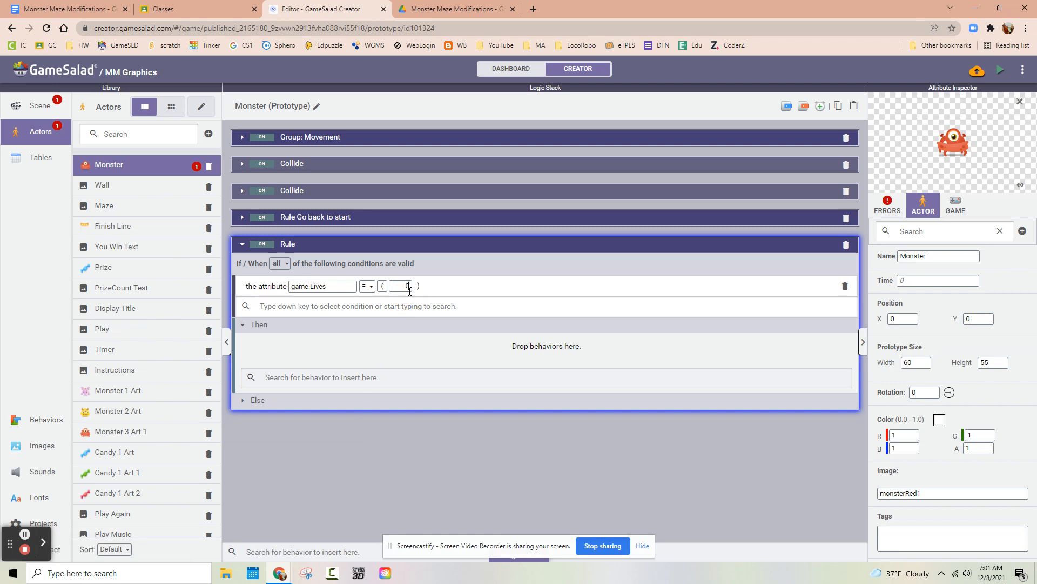
# Add a Change Scene behavior that goes to the You Lose scene to the new rule, and name the rule Lives Gone.
pyautogui.click(46, 420)
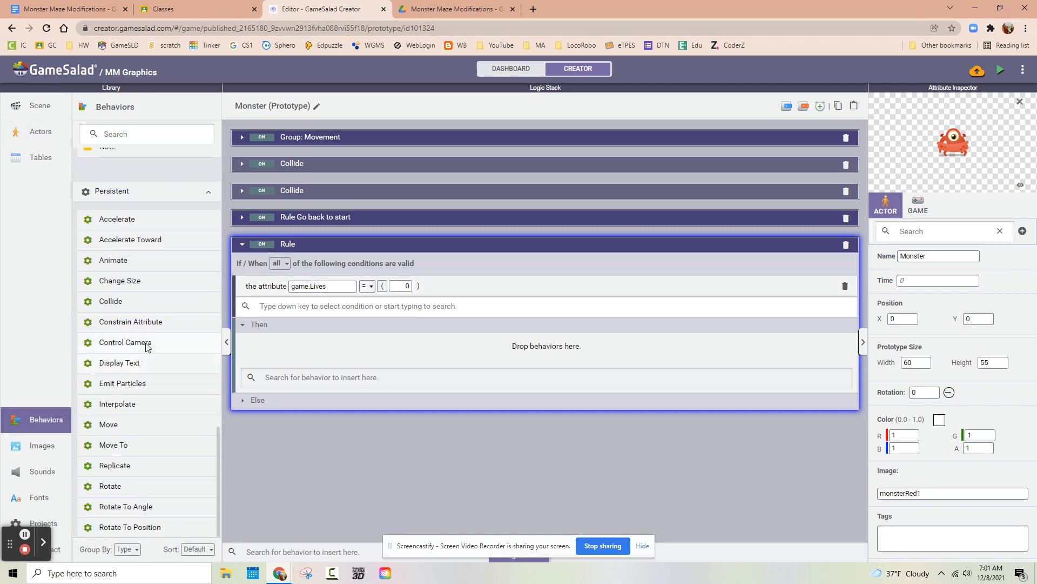
pyautogui.scroll(15, 146, 346)
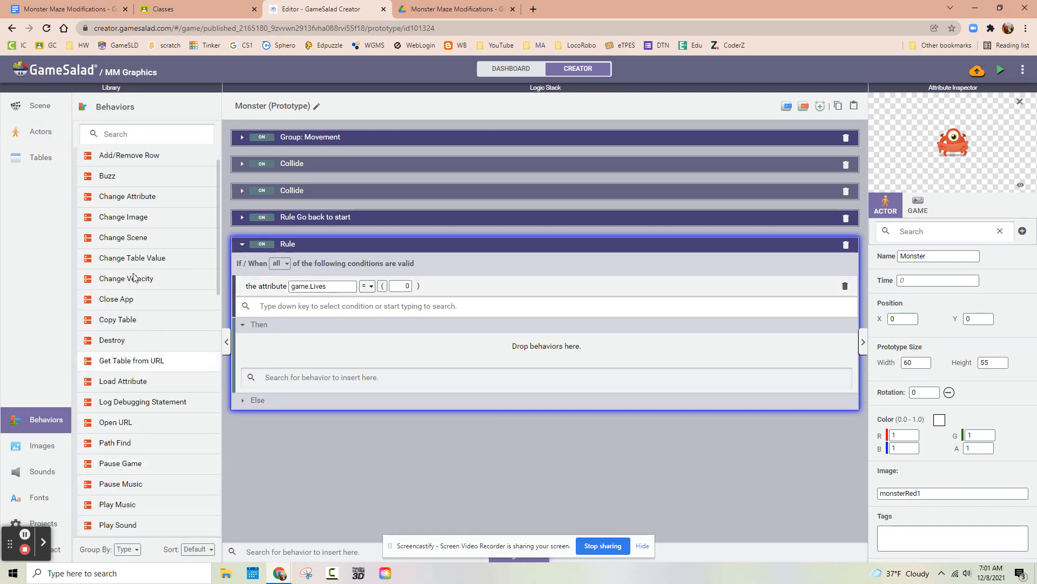
pyautogui.moveTo(127, 242); pyautogui.dragTo(365, 349)
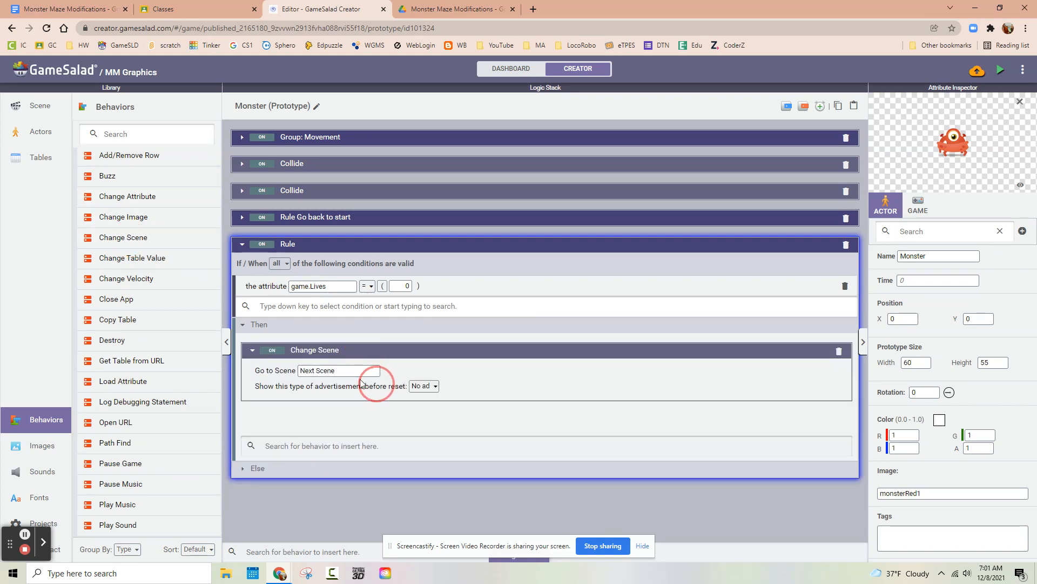
pyautogui.click(343, 371)
pyautogui.scroll(-1, 347, 463)
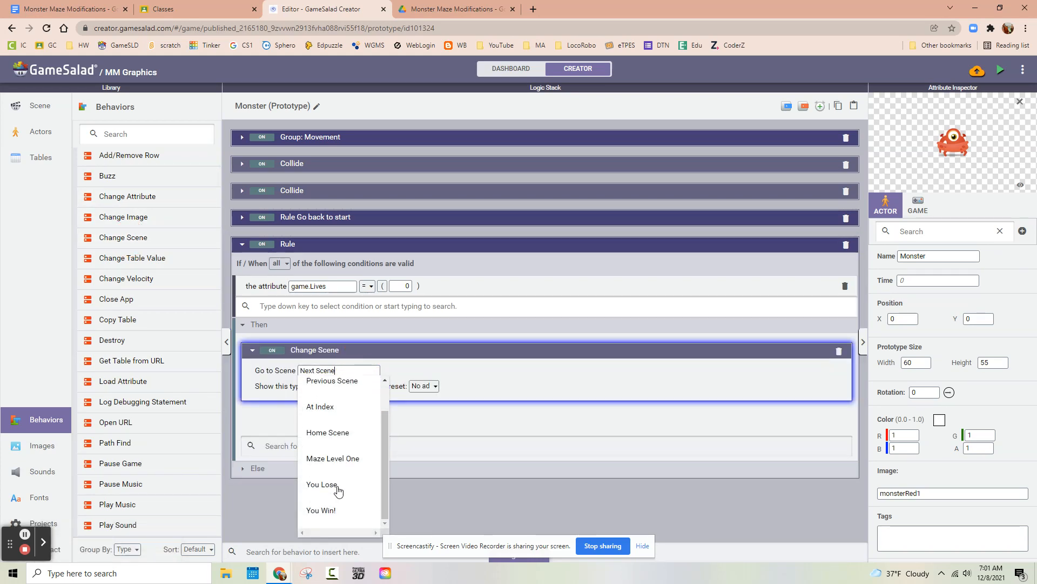
pyautogui.click(336, 489)
pyautogui.doubleClick(303, 245)
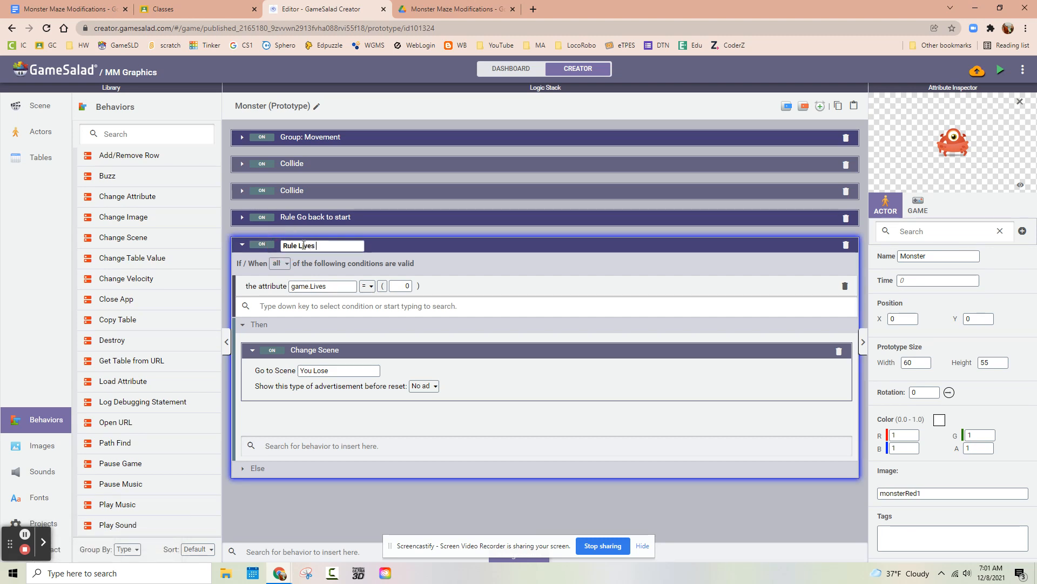
pyautogui.write('Lives Gone')
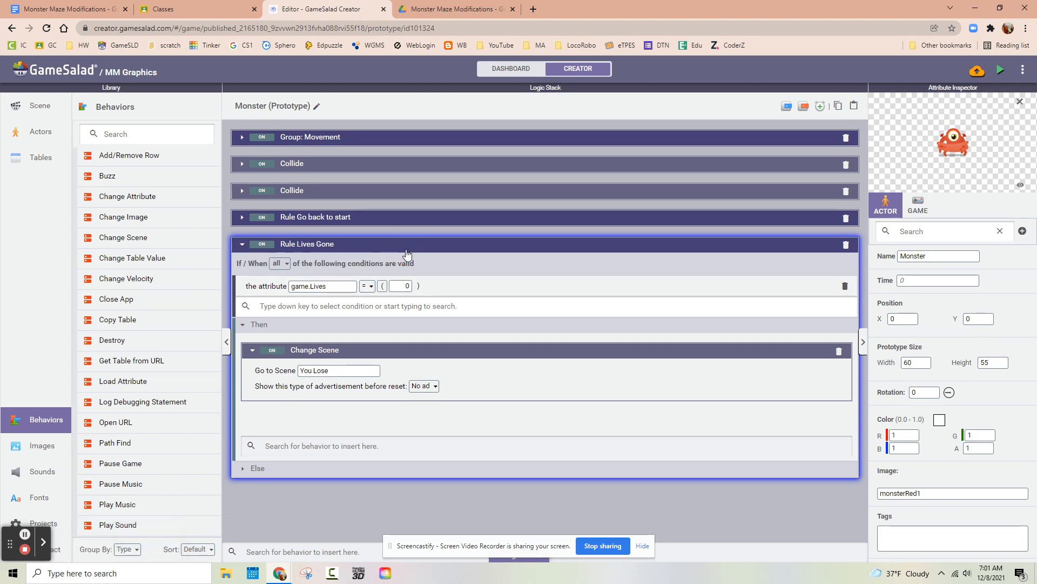
# Preview the game, hit the maze walls until all lives are used up to test the Lives Gone rule, and close the preview.
pyautogui.click(893, 66)
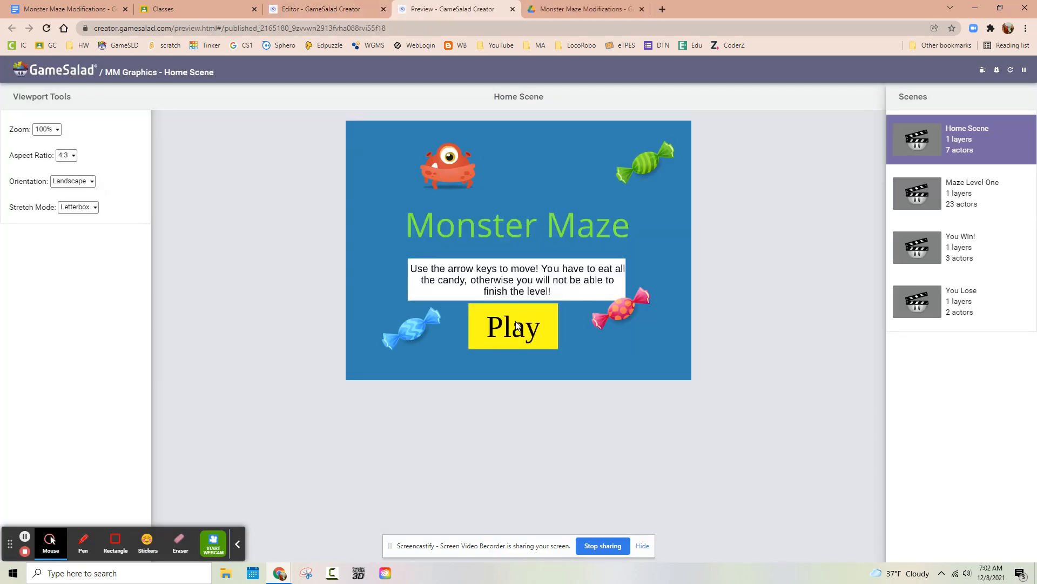
pyautogui.click(516, 326)
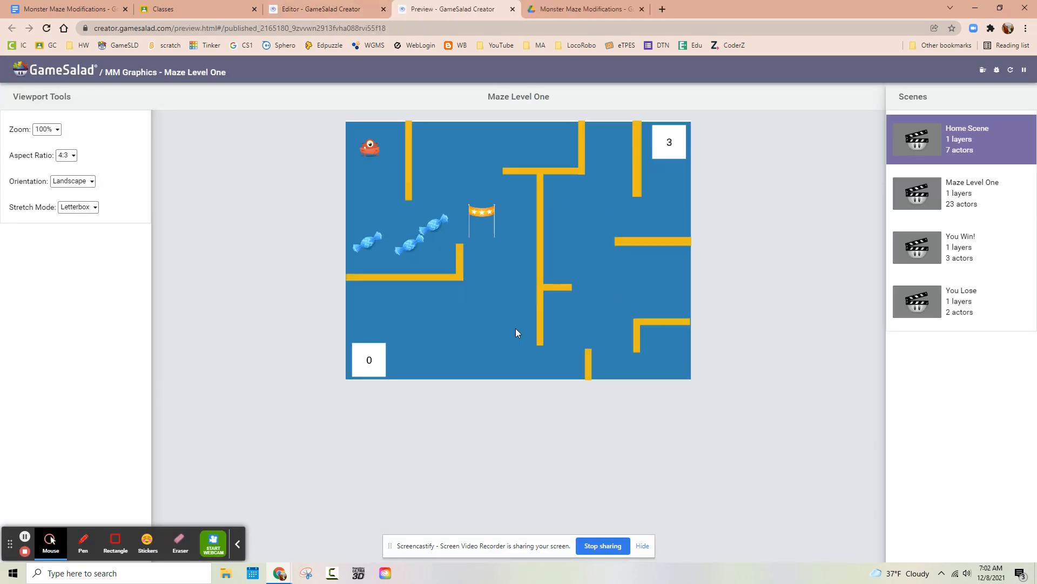
pyautogui.press('Down')
pyautogui.press('Right')
pyautogui.press('Down')
pyautogui.press('Right')
pyautogui.press('Right')
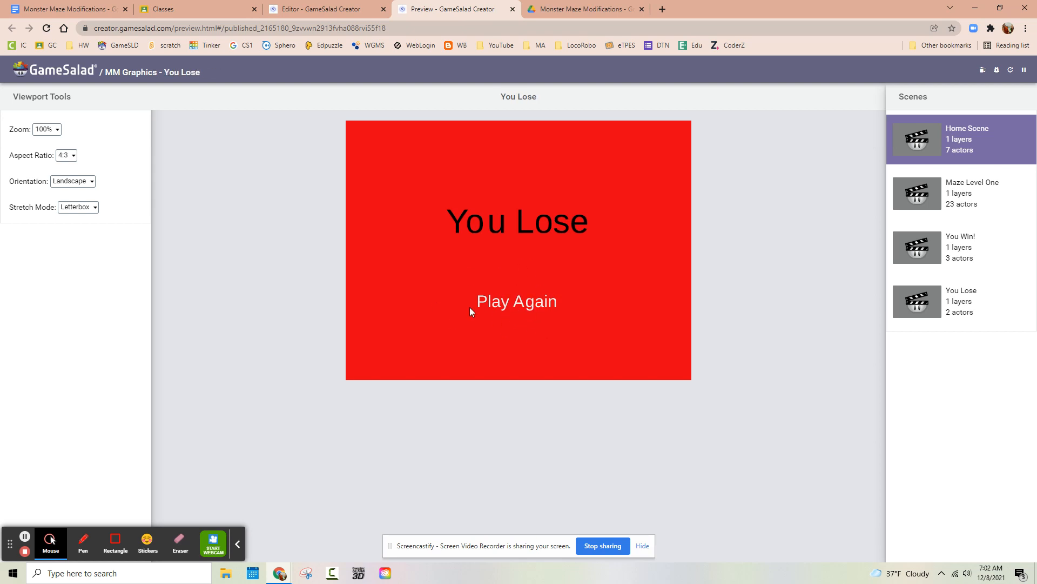
pyautogui.click(512, 10)
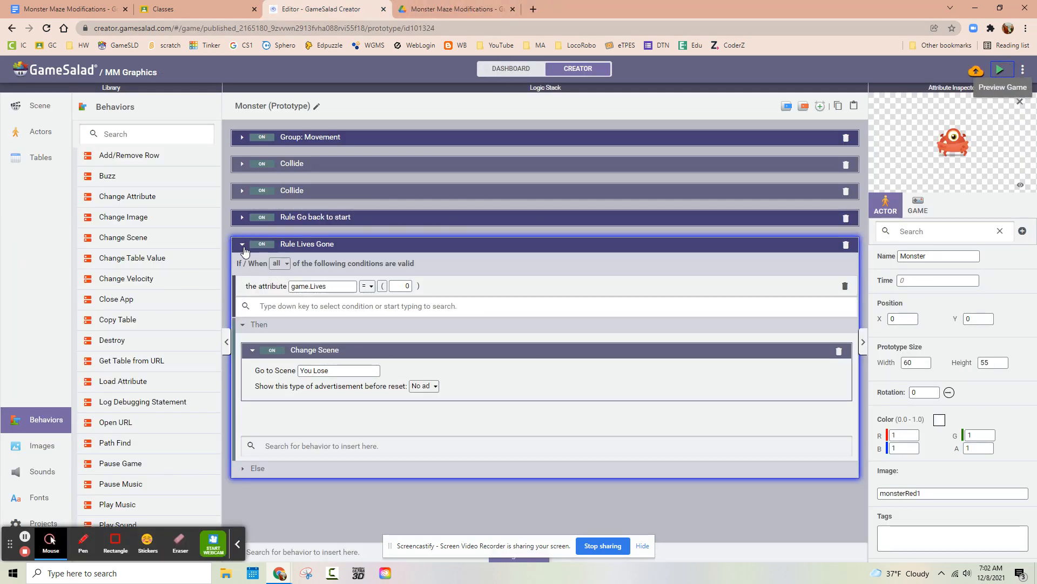
pyautogui.click(239, 544)
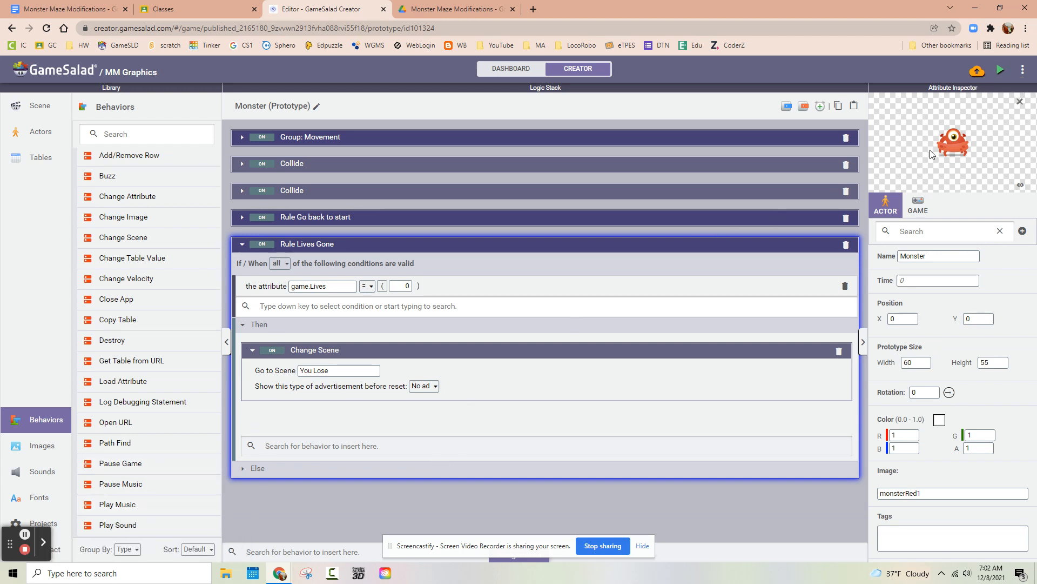